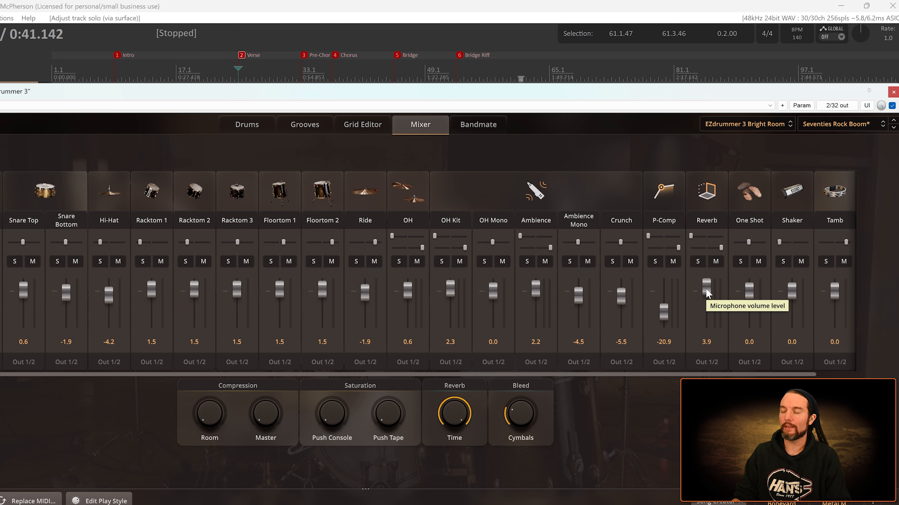
Step: Bind the Reverb channel's volume fader to CC30
{"action": "right_click", "coordinate": [705, 289]}
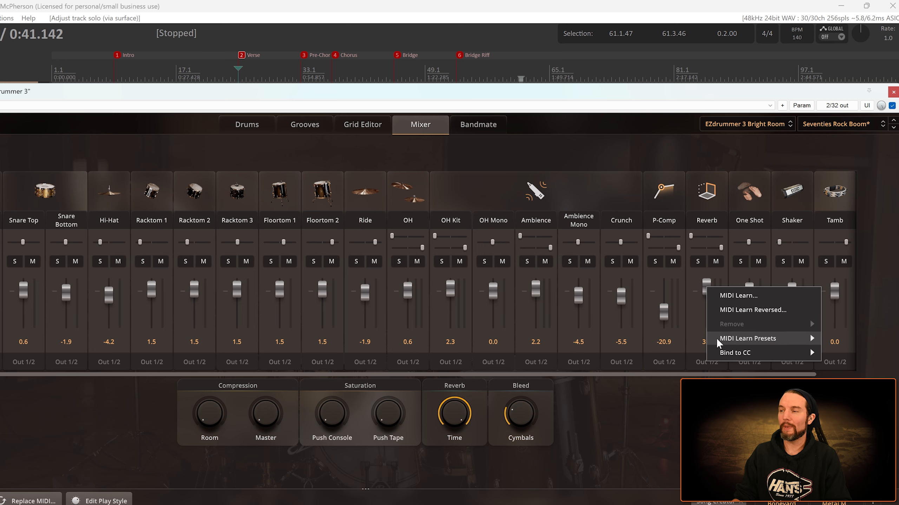
{"action": "mouse_move", "coordinate": [722, 356]}
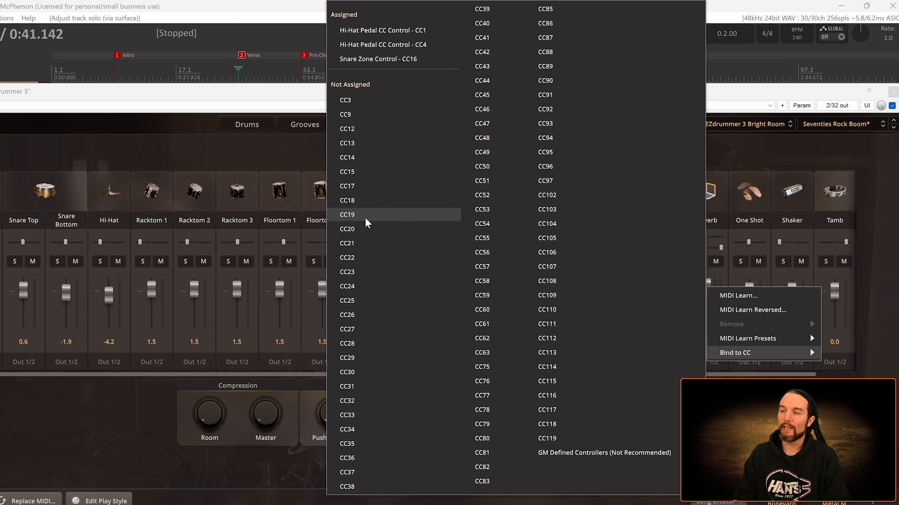
{"action": "left_click", "coordinate": [367, 371]}
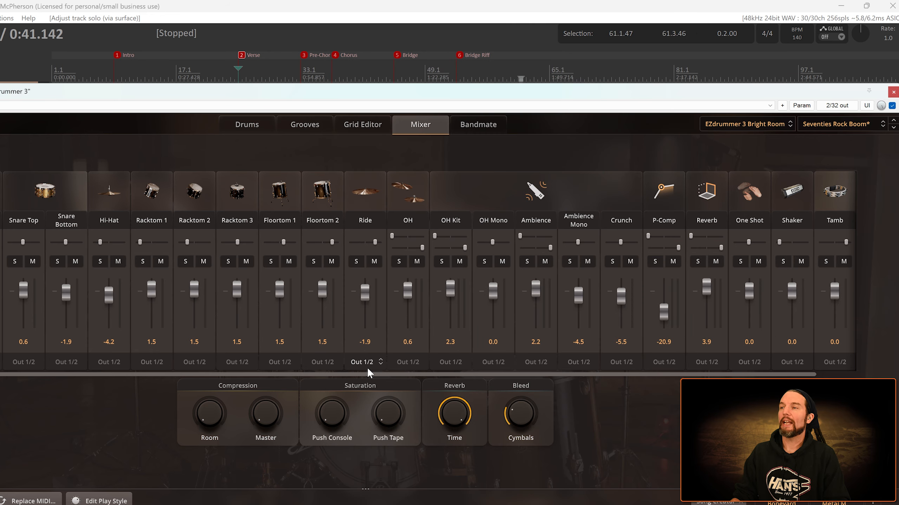
Step: Bind the Ambience channel's volume fader to CC31
{"action": "right_click", "coordinate": [537, 288]}
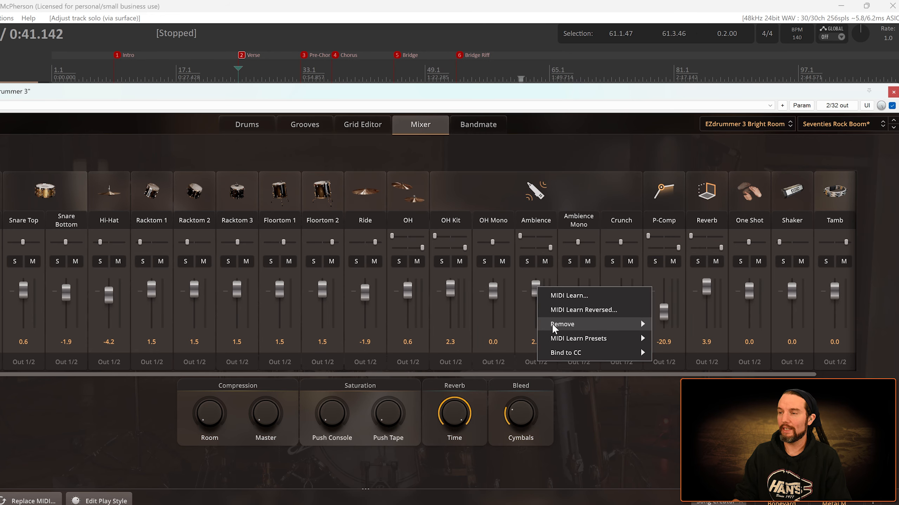
{"action": "mouse_move", "coordinate": [566, 352]}
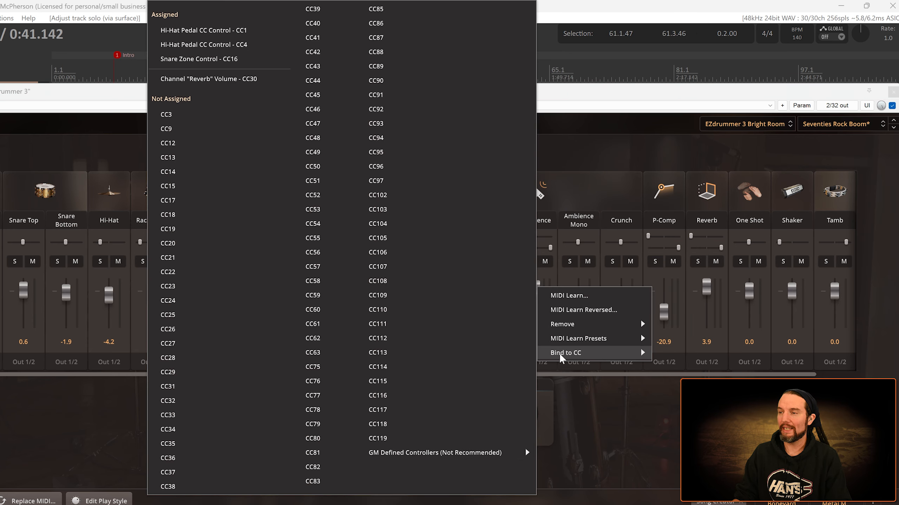
{"action": "left_click", "coordinate": [230, 386]}
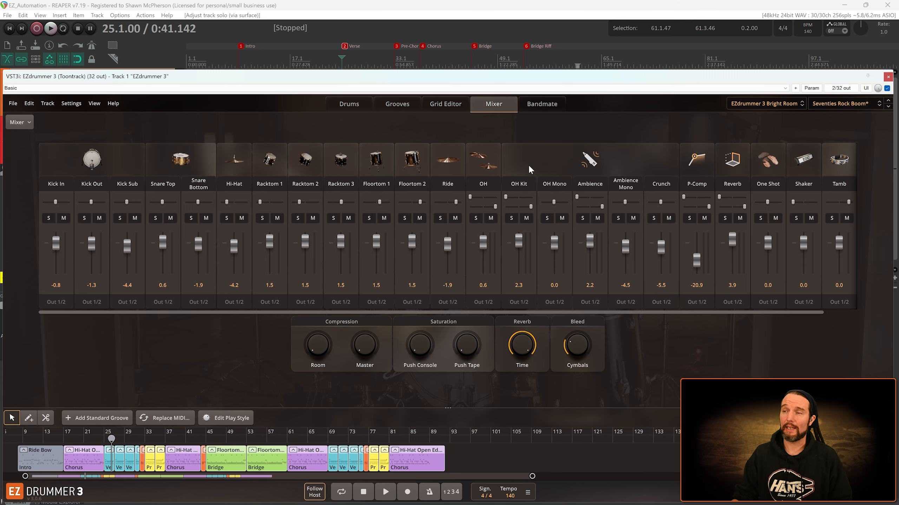
Step: Expand and enlarge the controller lane in the Grid Editor and set it to Channel "Reverb" Volume (CC30)
{"action": "left_click", "coordinate": [446, 104]}
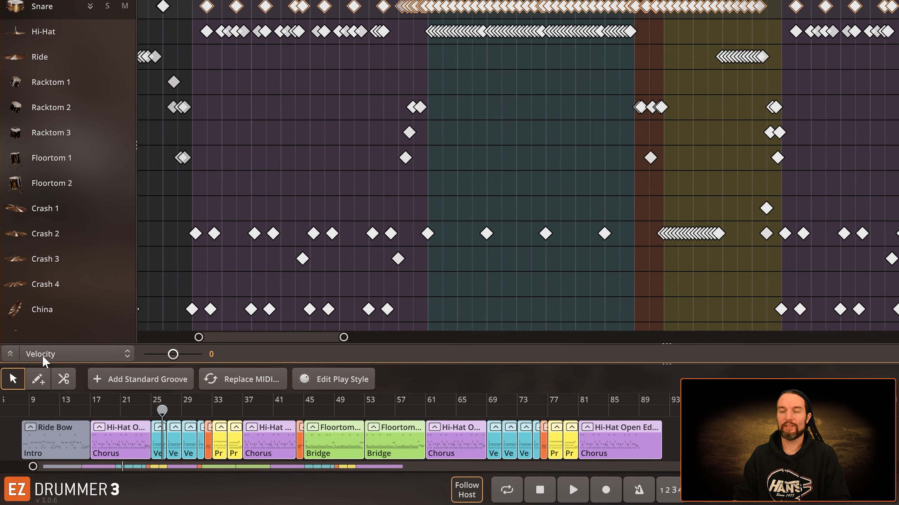
{"action": "left_click", "coordinate": [6, 353]}
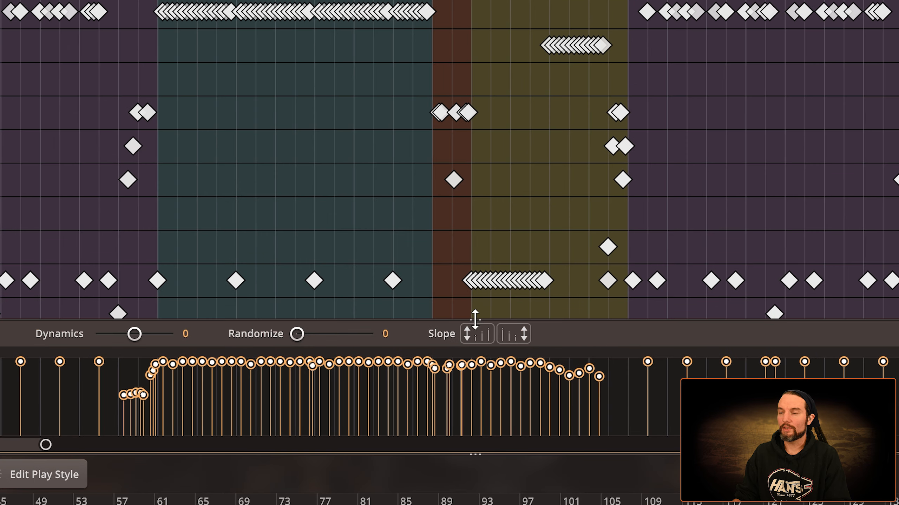
{"action": "left_click_drag", "start_coordinate": [477, 318], "coordinate": [475, 40]}
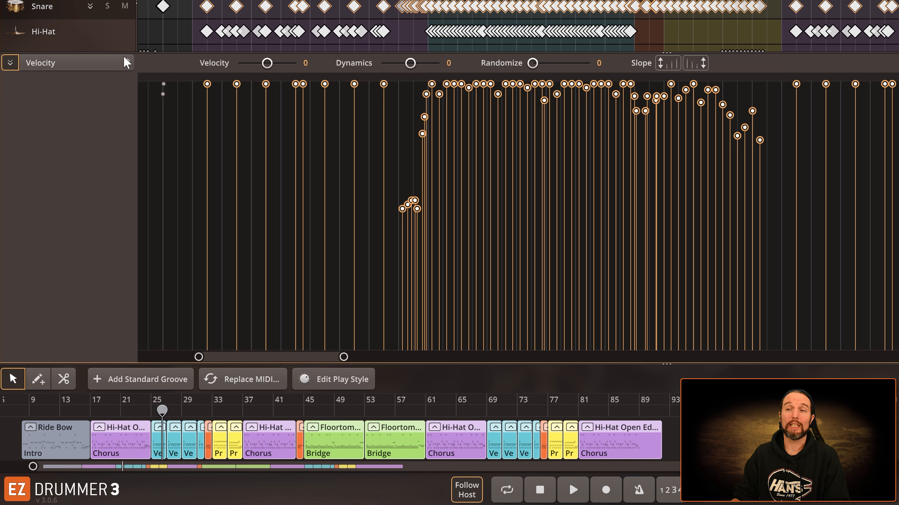
{"action": "left_click", "coordinate": [107, 66]}
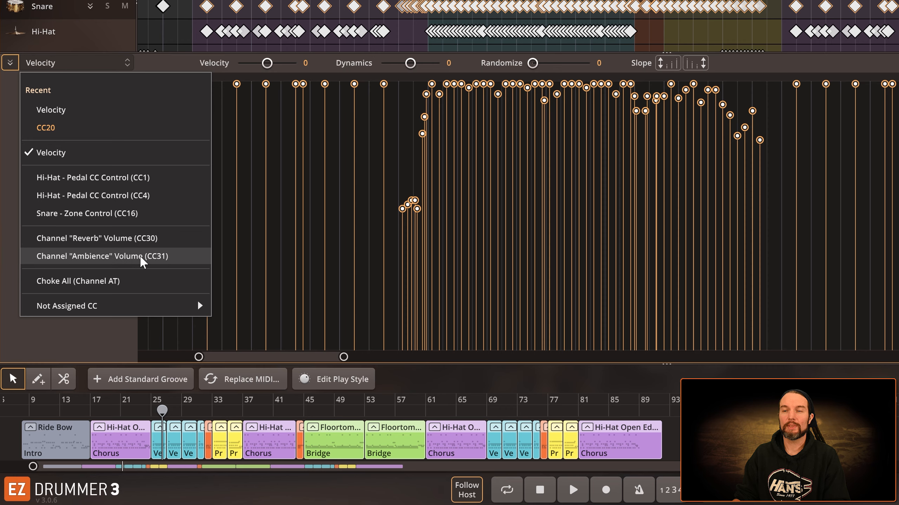
{"action": "left_click", "coordinate": [94, 242]}
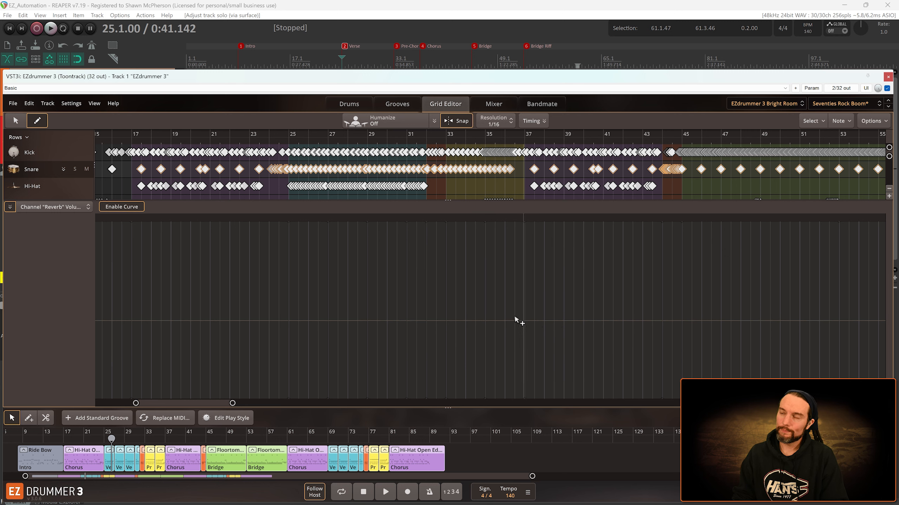
Step: Set the grid resolution to 1/32 and draw a wavy reverb volume curve from about bar 16 to 35, with one maximum-level point before bar 29
{"action": "left_click", "coordinate": [487, 121]}
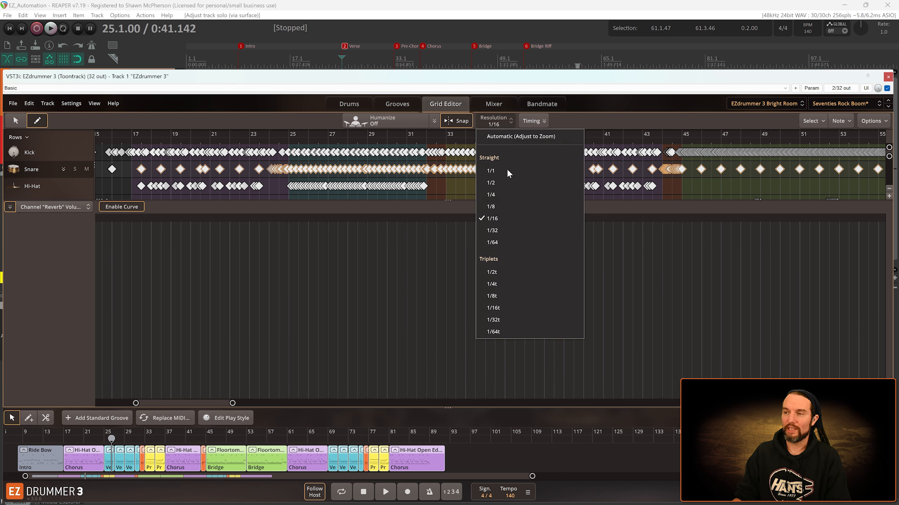
{"action": "left_click", "coordinate": [504, 231]}
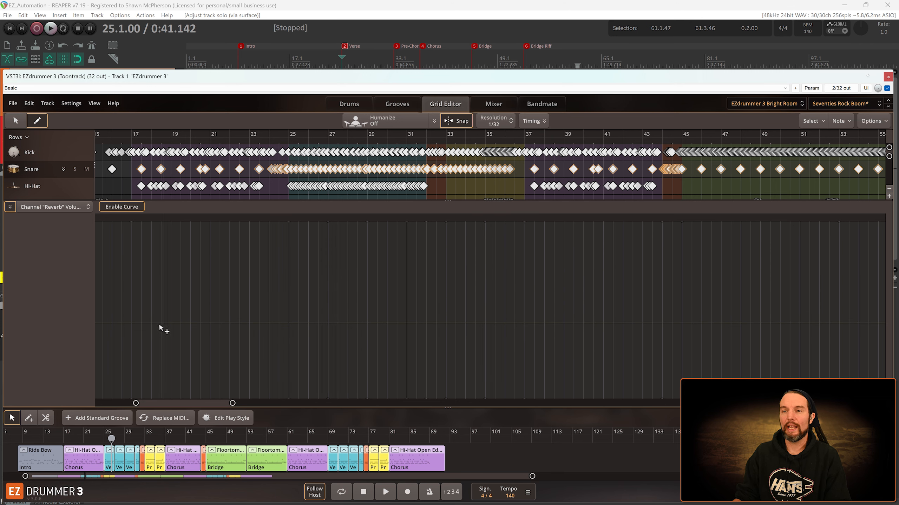
{"action": "mouse_move", "coordinate": [115, 364]}
{"action": "left_mouse_down"}
{"action": "mouse_move", "coordinate": [140, 291]}
{"action": "mouse_move", "coordinate": [164, 360]}
{"action": "mouse_move", "coordinate": [231, 293]}
{"action": "left_mouse_up"}
{"action": "mouse_move", "coordinate": [332, 349]}
{"action": "left_mouse_down"}
{"action": "mouse_move", "coordinate": [407, 294]}
{"action": "mouse_move", "coordinate": [483, 311]}
{"action": "mouse_move", "coordinate": [492, 295]}
{"action": "left_mouse_up"}
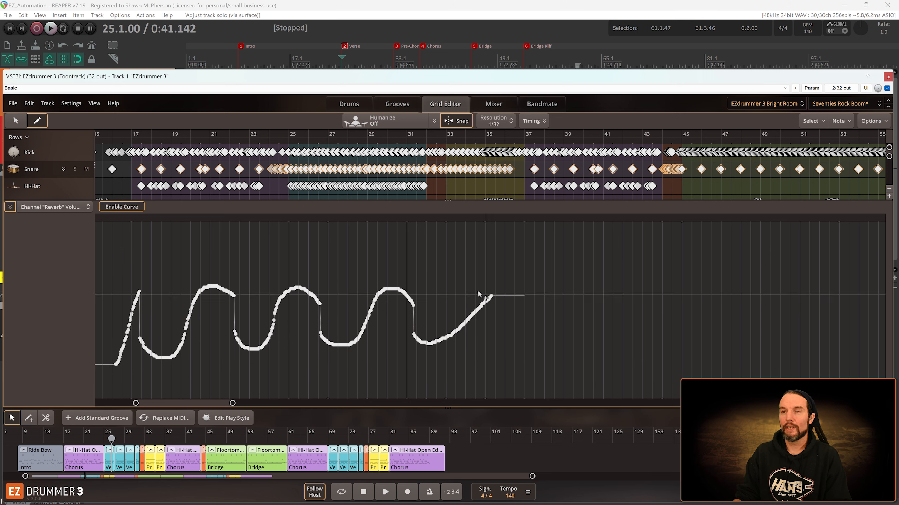
{"action": "left_click", "coordinate": [360, 223]}
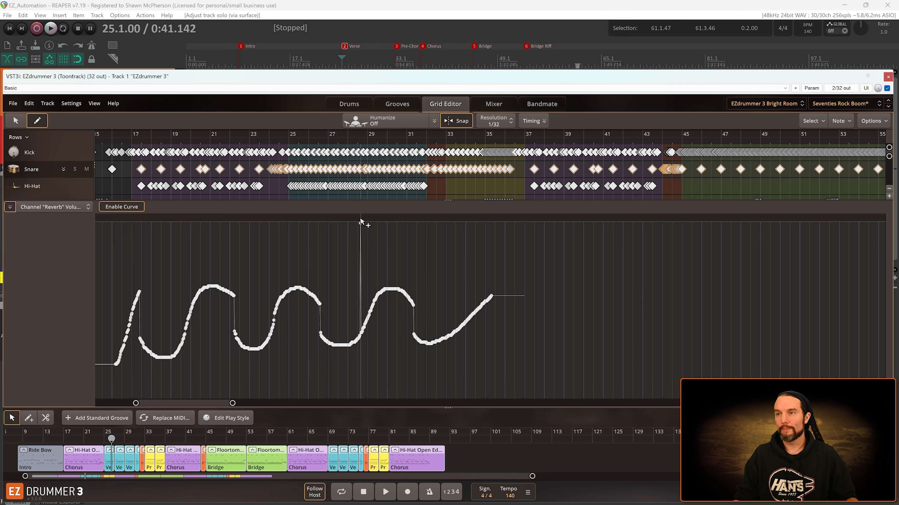
Step: Compare the Reverb fader's movement in the Mixer during playback with the automation drawn in the Grid Editor
{"action": "left_click", "coordinate": [491, 108]}
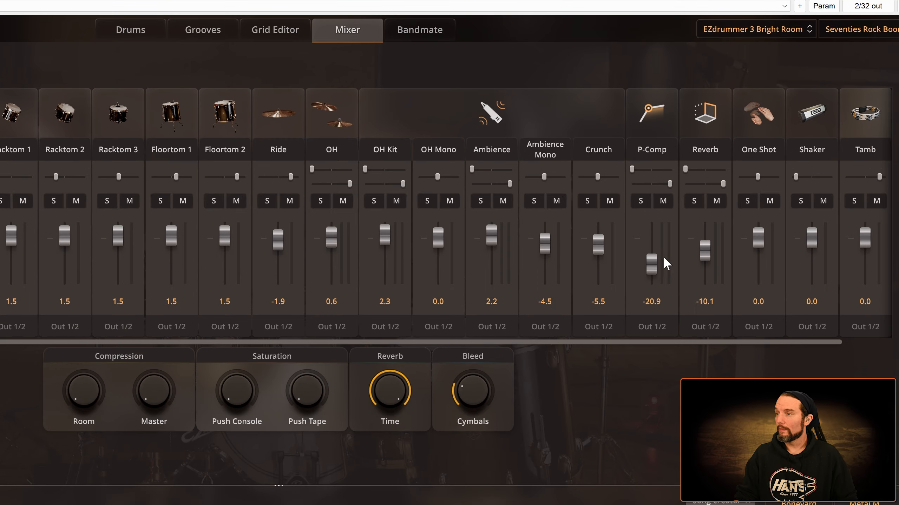
{"action": "left_click_drag", "start_coordinate": [732, 239], "coordinate": [709, 266]}
{"action": "scroll", "coordinate": [715, 279], "scroll_direction": "up", "scroll_amount": 1}
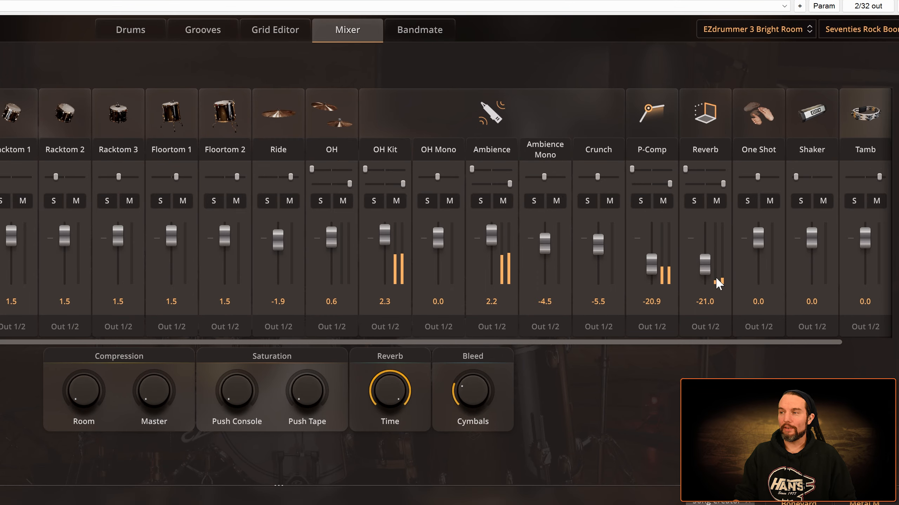
{"action": "left_click", "coordinate": [261, 32]}
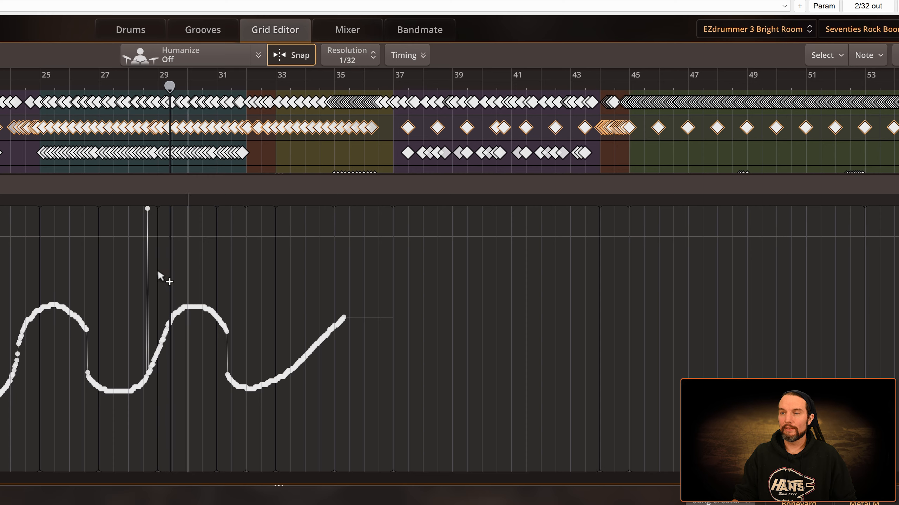
{"action": "left_click", "coordinate": [341, 32]}
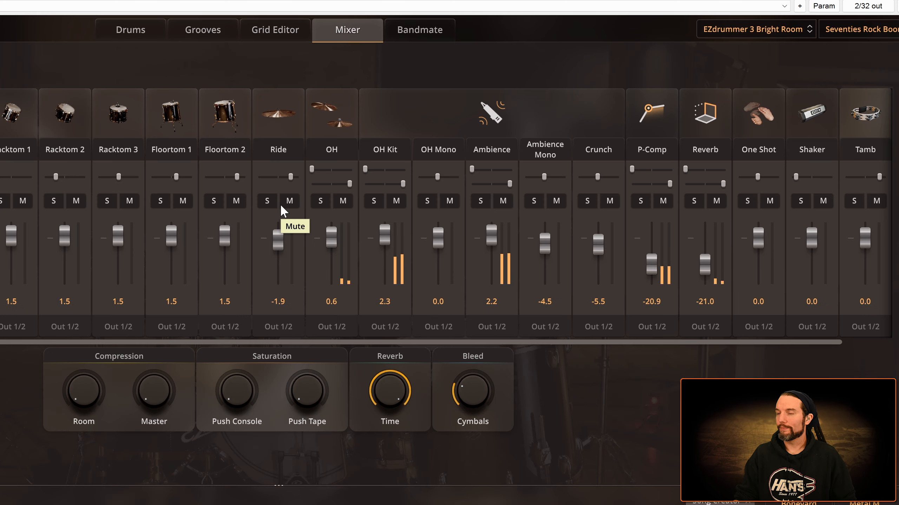
{"action": "left_click", "coordinate": [272, 30]}
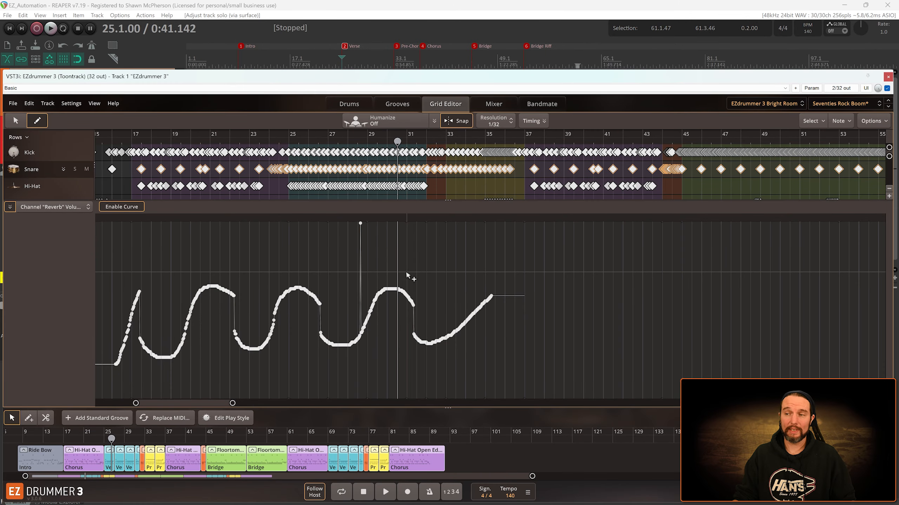
Step: Undo the drawn reverb volume automation and set the grid resolution to 1/1
{"action": "key", "text": "ctrl+z"}
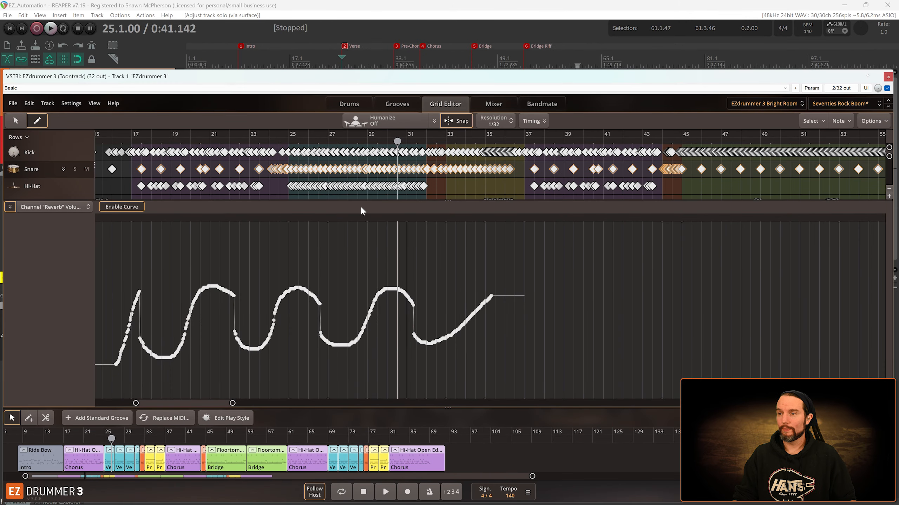
{"action": "key", "text": "ctrl+z"}
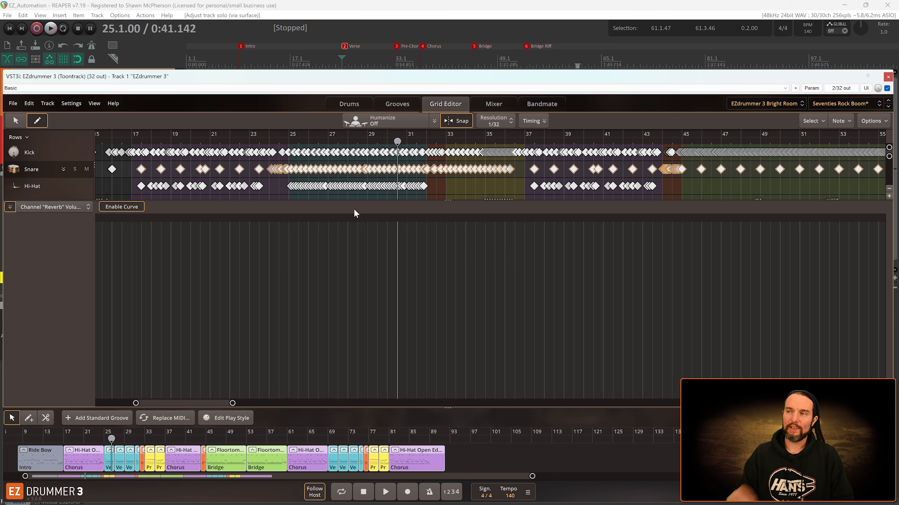
{"action": "left_click", "coordinate": [496, 121]}
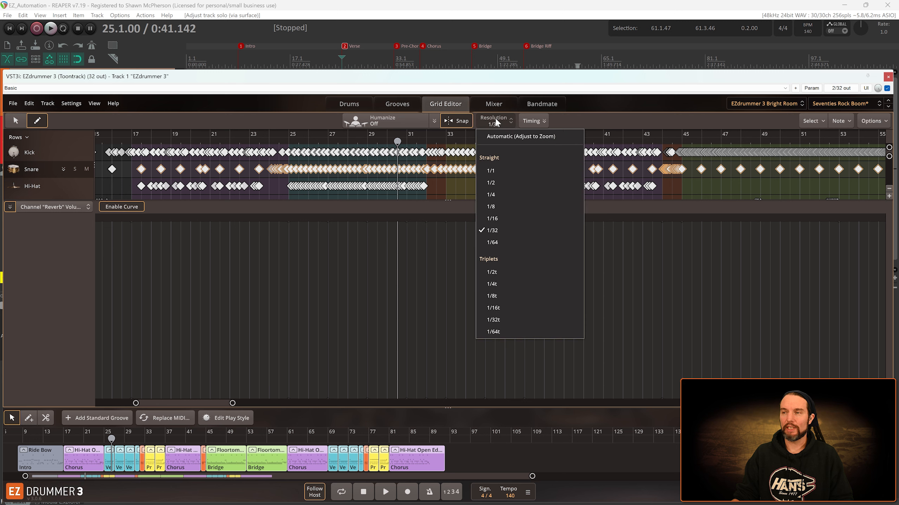
{"action": "left_click", "coordinate": [494, 171]}
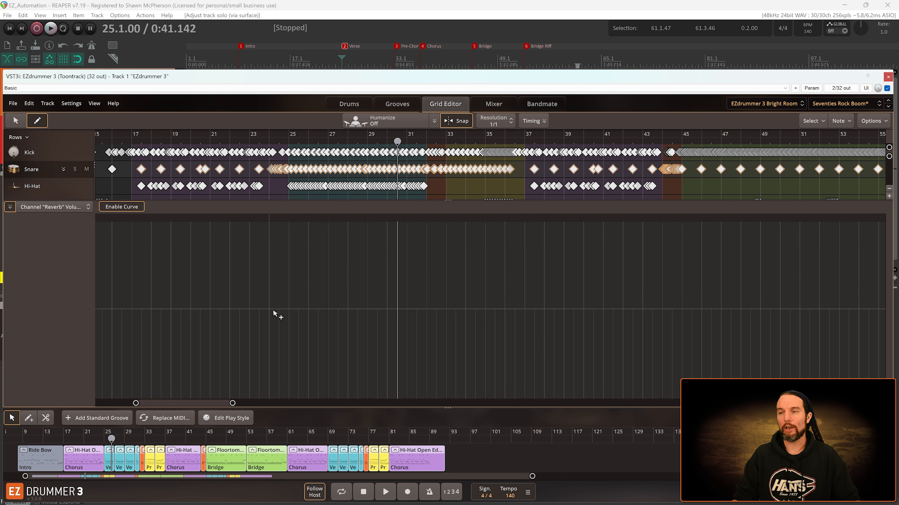
Step: Try drawing a coarse reverb volume curve with one point per bar from about bar 20 to bar 38
{"action": "mouse_move", "coordinate": [191, 332]}
{"action": "left_mouse_down"}
{"action": "mouse_move", "coordinate": [288, 314]}
{"action": "mouse_move", "coordinate": [341, 341]}
{"action": "left_mouse_up"}
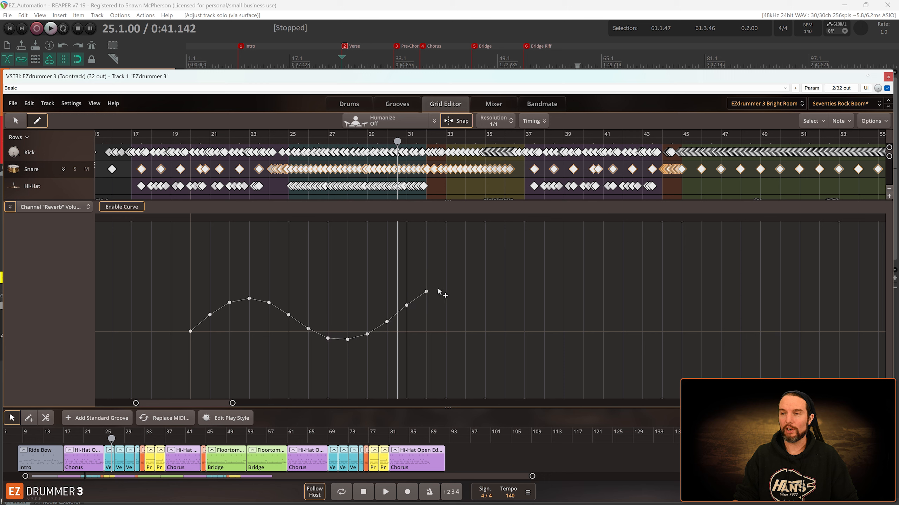
{"action": "left_click_drag", "start_coordinate": [542, 317], "coordinate": [541, 315]}
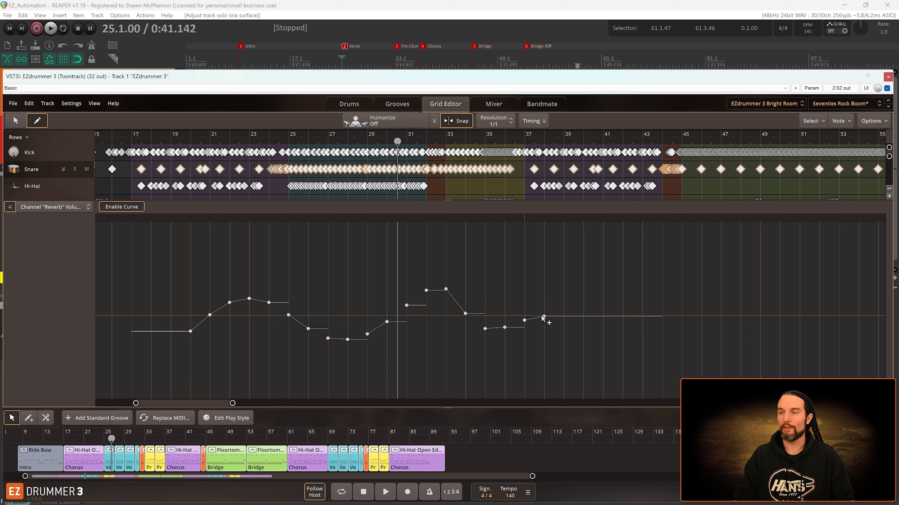
{"action": "key", "text": "ctrl+z"}
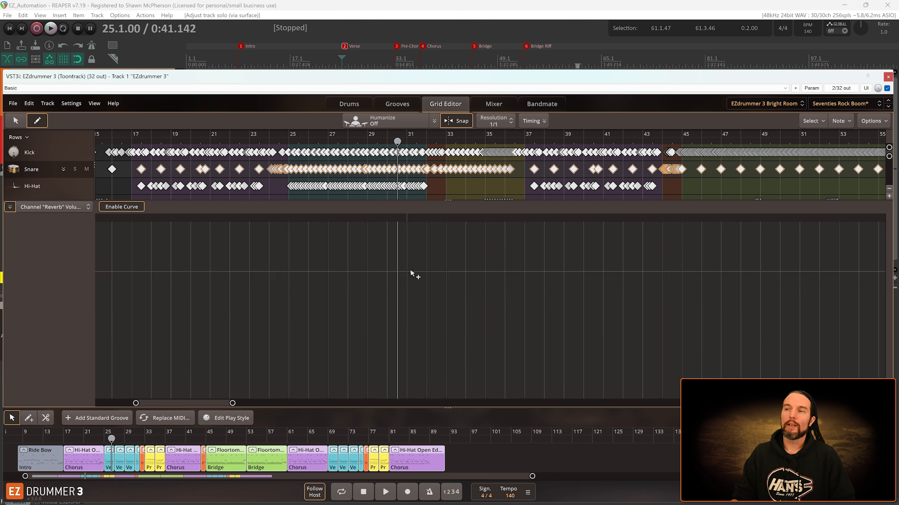
Step: Move the playhead to the Intro marker and keep the grid resolution at 1/1
{"action": "left_click", "coordinate": [240, 46]}
{"action": "left_click", "coordinate": [232, 59]}
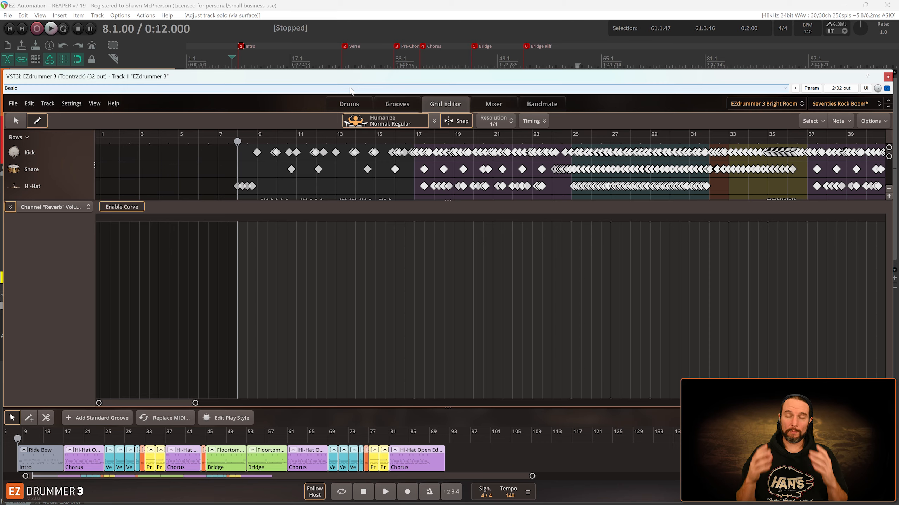
{"action": "left_click", "coordinate": [494, 121]}
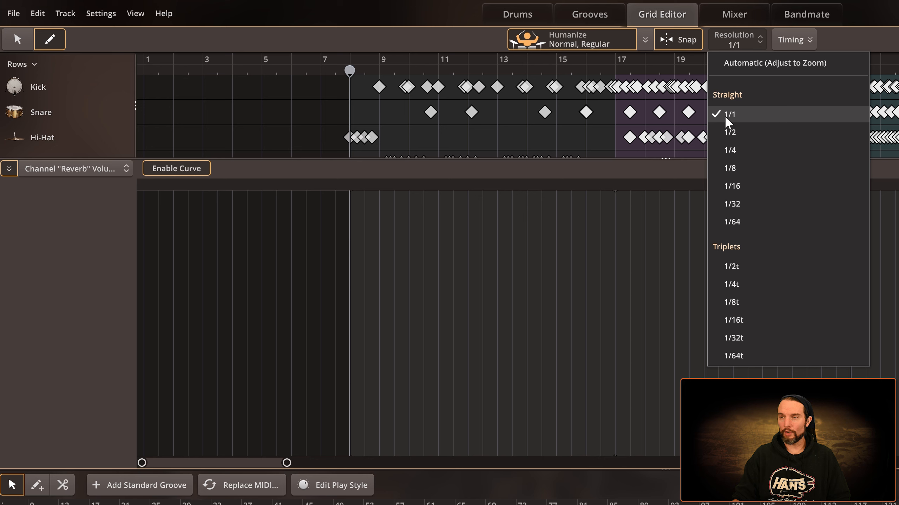
{"action": "left_click", "coordinate": [728, 117]}
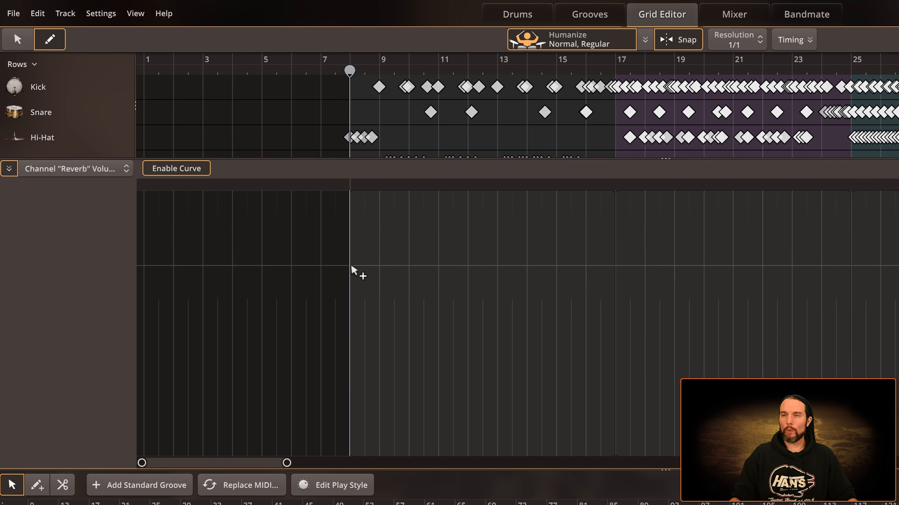
Step: Place a reverb volume point at the start of the Intro on bar 8
{"action": "left_click", "coordinate": [350, 234]}
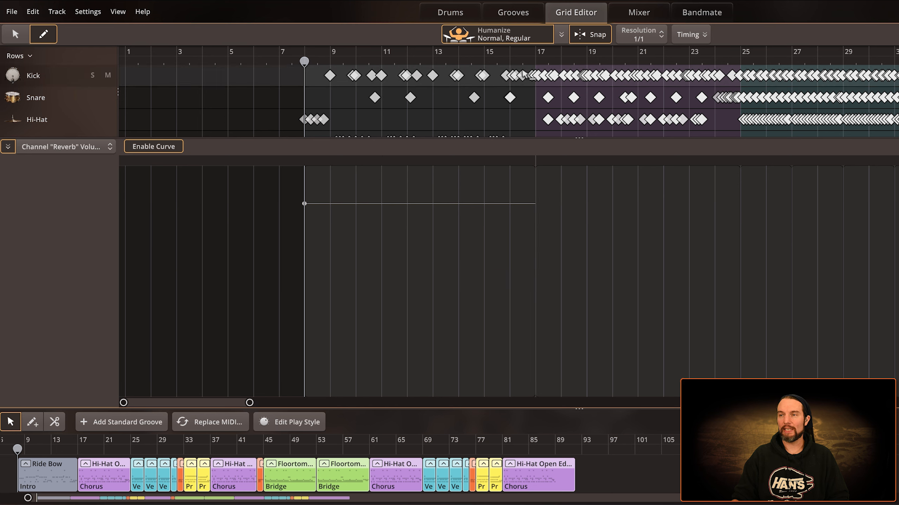
Step: Try stepping the reverb volume per section with points on bars 17, 25, 27, 29 and 31 at varying levels
{"action": "left_click", "coordinate": [535, 250]}
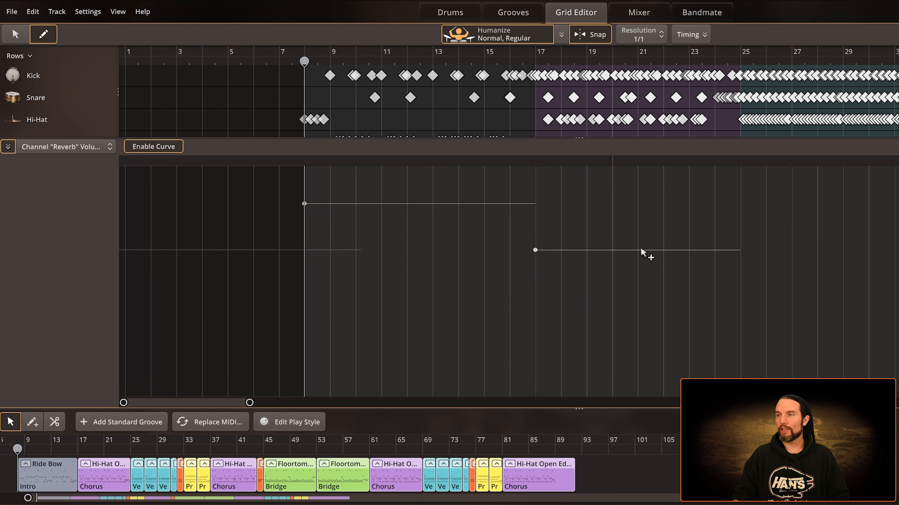
{"action": "left_click", "coordinate": [743, 286]}
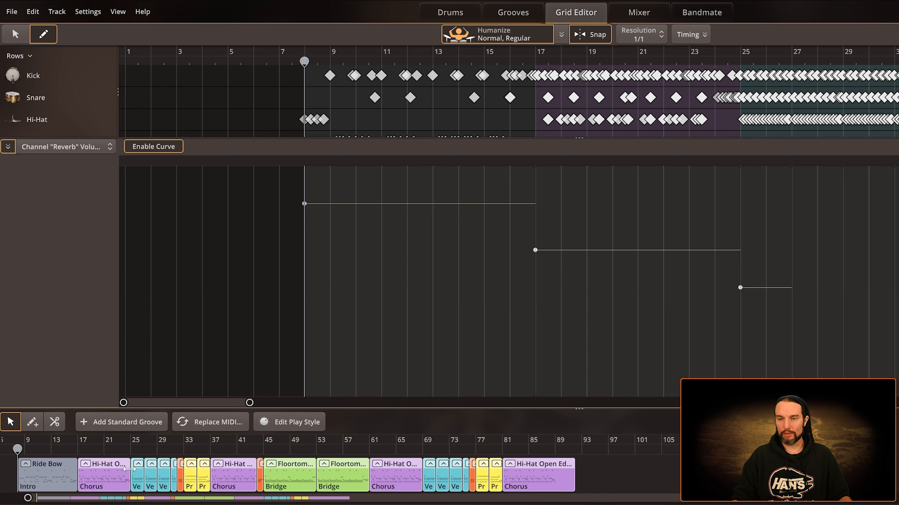
{"action": "scroll", "coordinate": [139, 470], "scroll_direction": "up", "scroll_amount": 4}
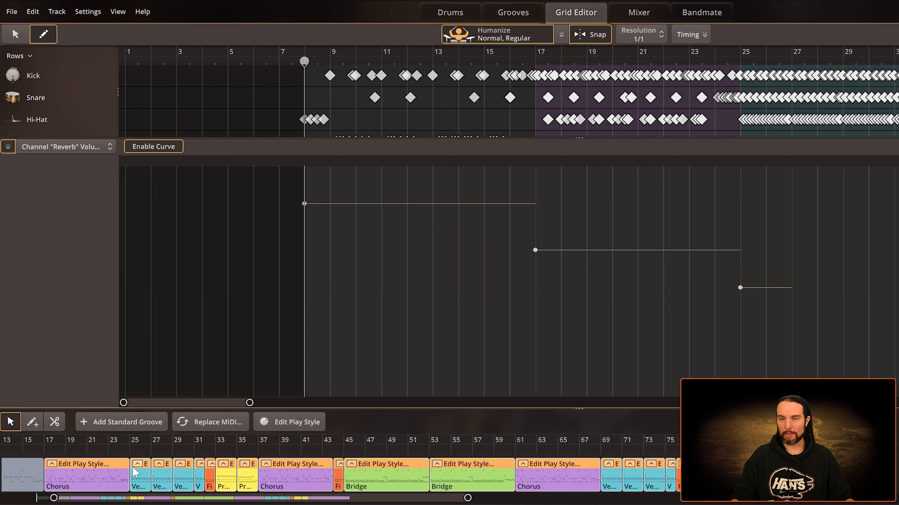
{"action": "scroll", "coordinate": [136, 472], "scroll_direction": "up", "scroll_amount": 2}
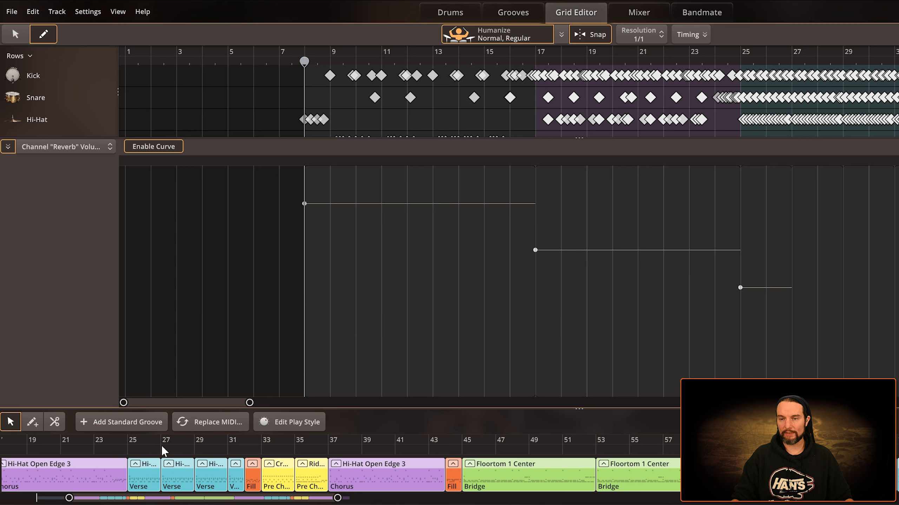
{"action": "left_click", "coordinate": [792, 238]}
{"action": "left_click", "coordinate": [843, 309]}
{"action": "left_click", "coordinate": [894, 241]}
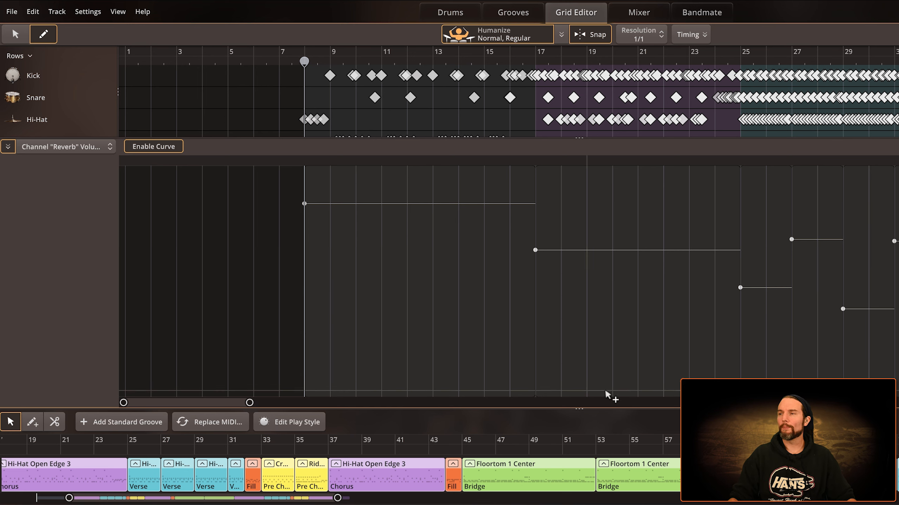
Step: Undo the reverb volume points placed after the Intro, keeping only the one on bar 8
{"action": "key", "text": "ctrl+z"}
{"action": "key", "text": "ctrl+z"}
{"action": "key", "text": "ctrl+z"}
{"action": "key", "text": "ctrl+z"}
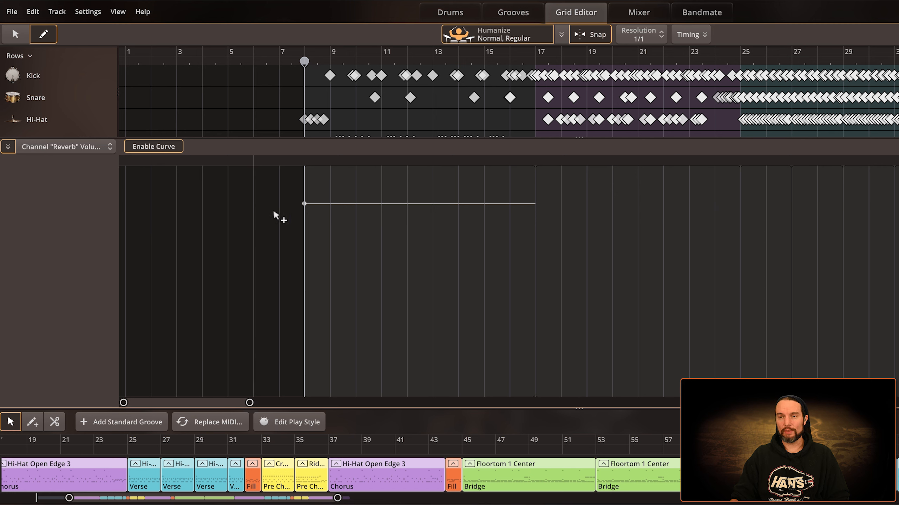
Step: Lower the Intro's reverb volume point to about 1.5 and check the Reverb fader in the Mixer during playback
{"action": "left_click", "coordinate": [14, 35]}
{"action": "left_click_drag", "start_coordinate": [305, 204], "coordinate": [305, 216]}
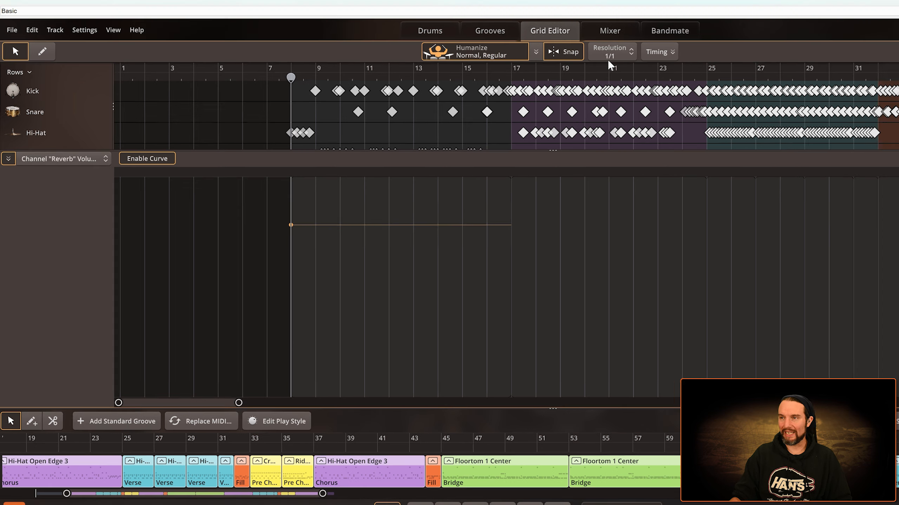
{"action": "left_click", "coordinate": [638, 14]}
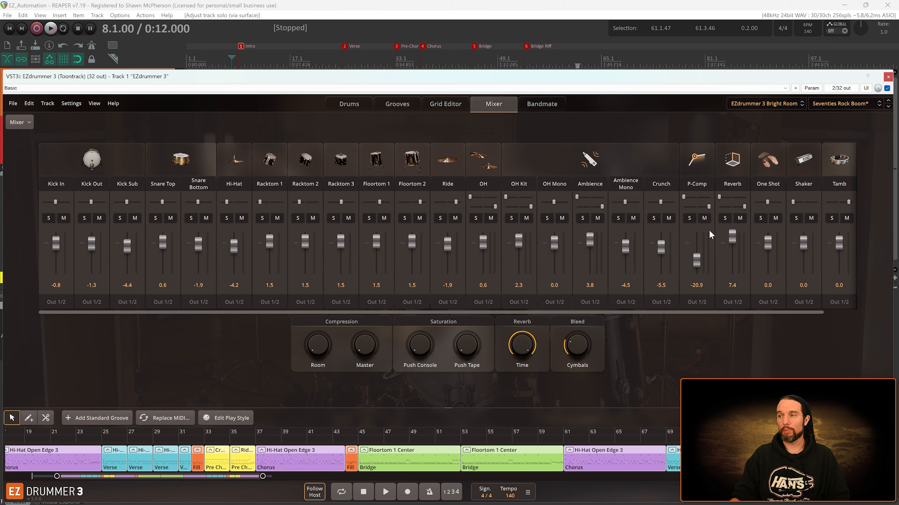
{"action": "left_click", "coordinate": [439, 103]}
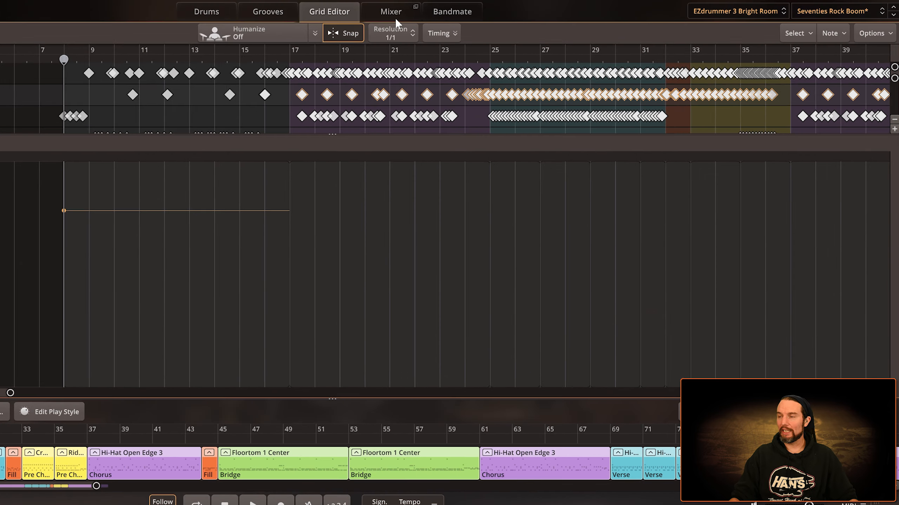
{"action": "left_click", "coordinate": [493, 103]}
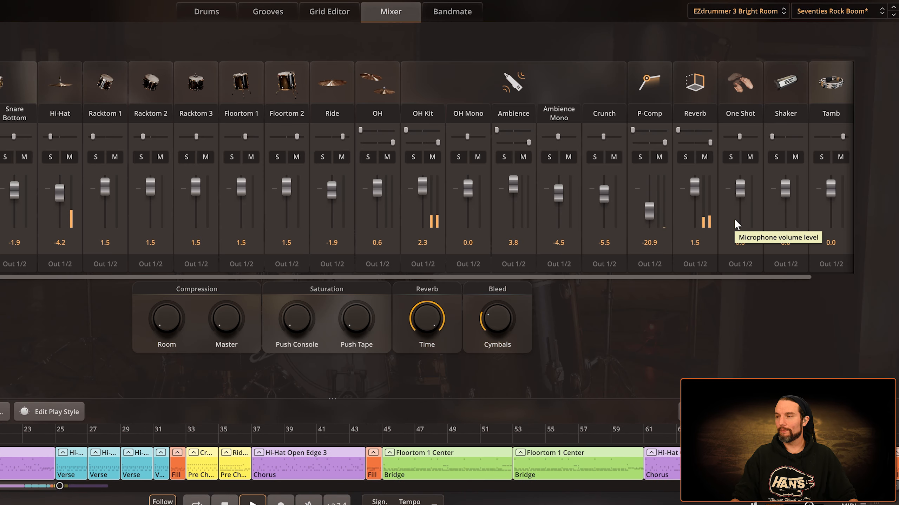
{"action": "key", "text": "space"}
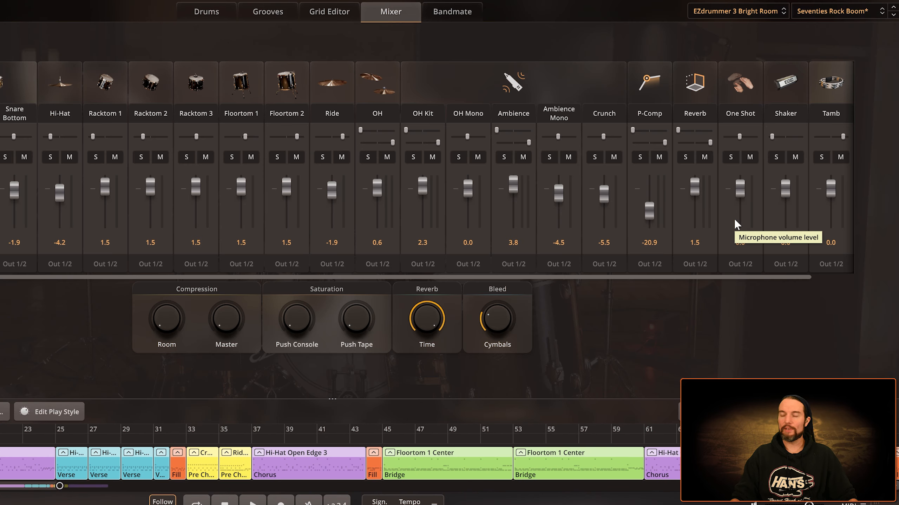
Step: Raise the Intro's reverb volume point to about 5.3 on the Mixer's Reverb fader, and finally slightly higher
{"action": "left_click", "coordinate": [318, 16]}
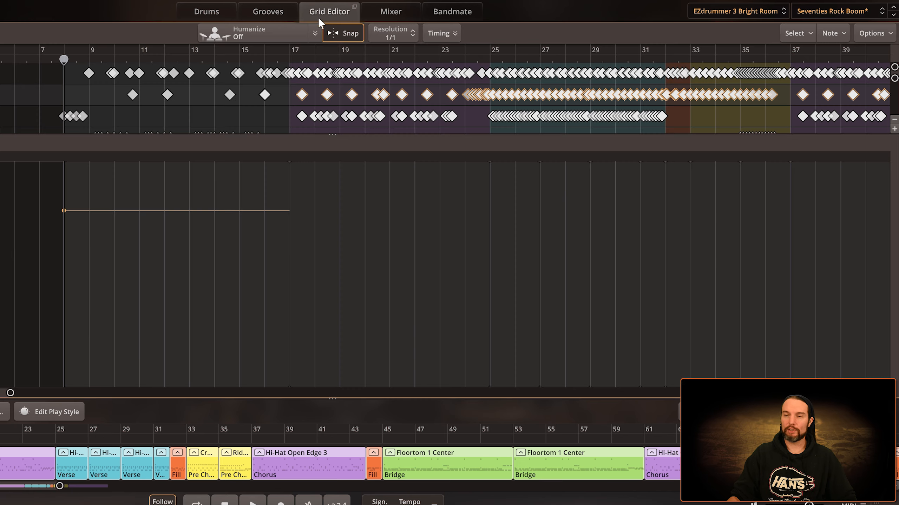
{"action": "left_click_drag", "start_coordinate": [65, 211], "coordinate": [64, 194]}
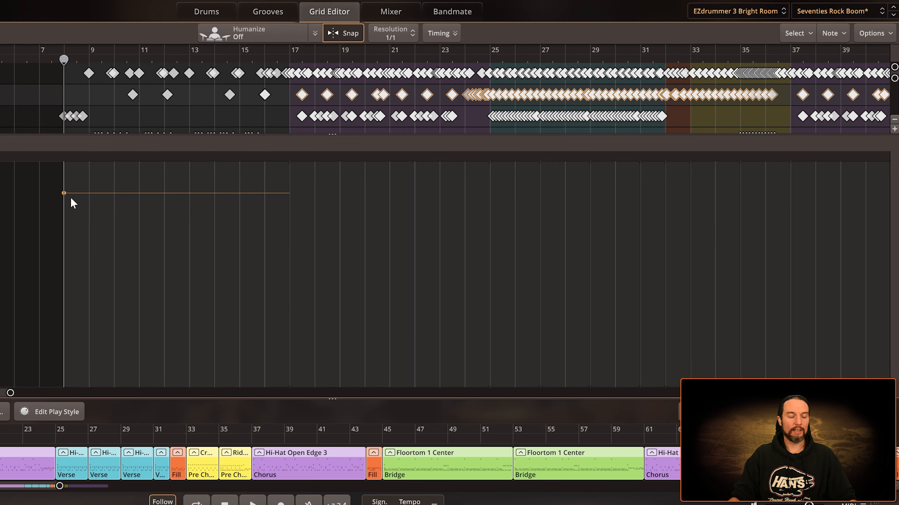
{"action": "left_click", "coordinate": [374, 12]}
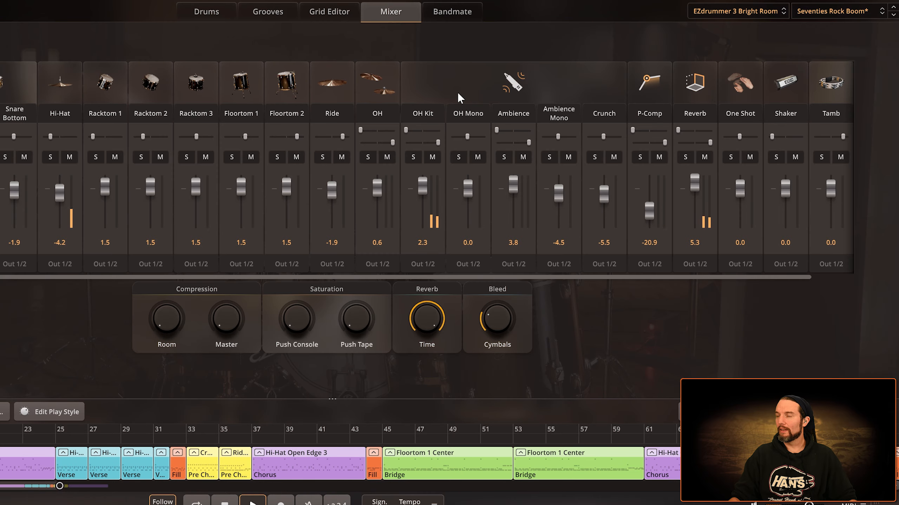
{"action": "left_click", "coordinate": [331, 13]}
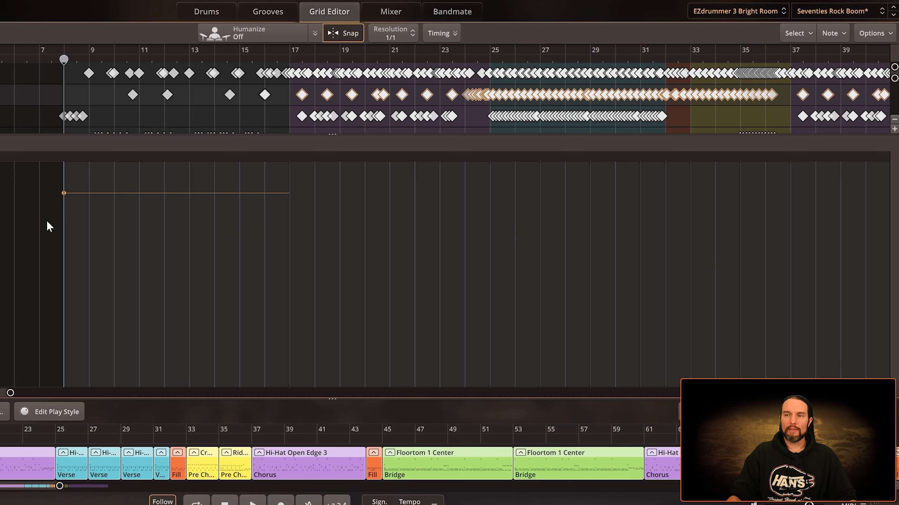
{"action": "left_click_drag", "start_coordinate": [63, 193], "coordinate": [71, 191]}
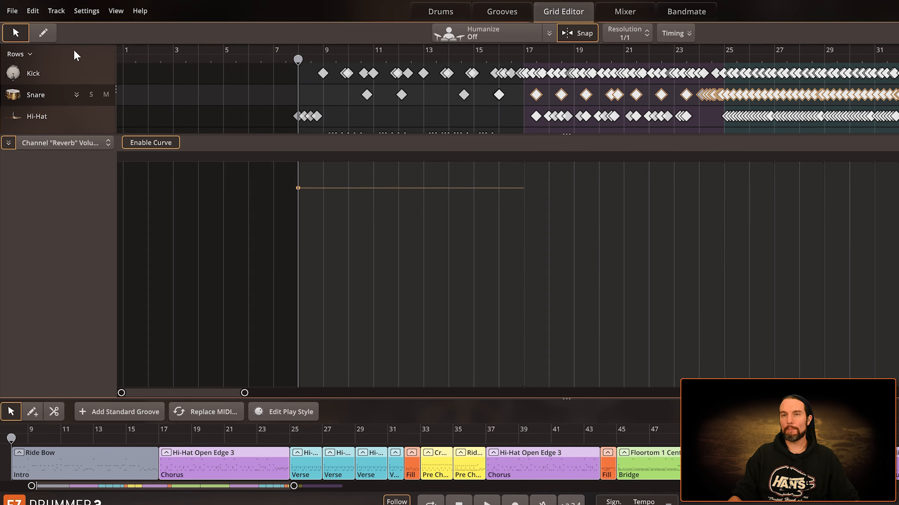
Step: Add reverb volume points on bar 17 for the Chorus and bar 25 for the Verse, at about the Intro's level
{"action": "left_click", "coordinate": [43, 33]}
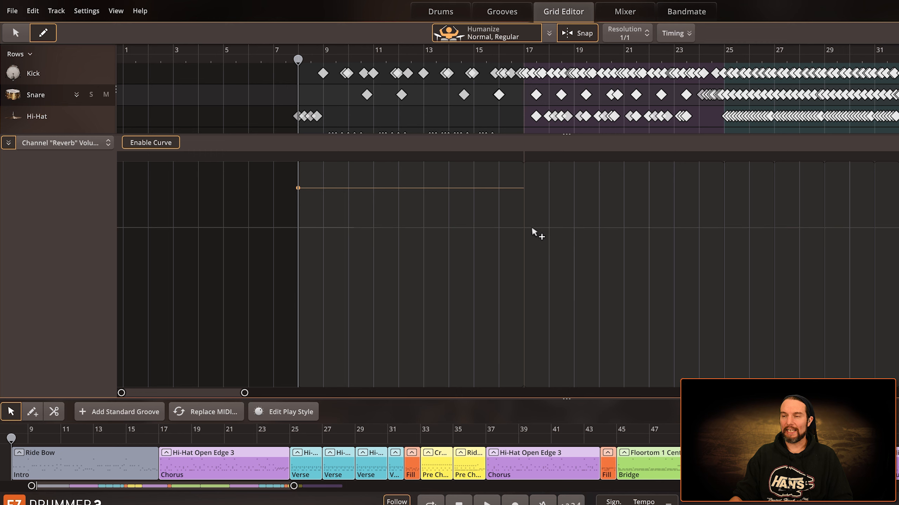
{"action": "left_click", "coordinate": [524, 189]}
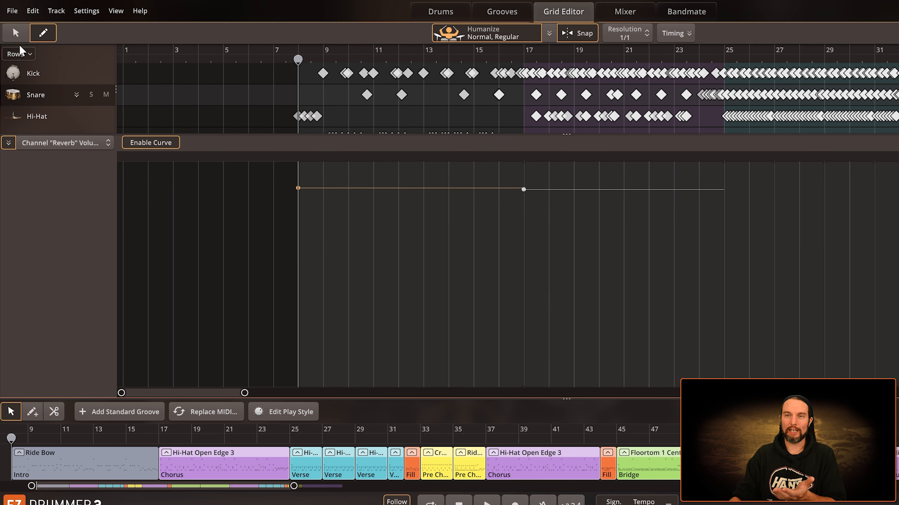
{"action": "left_click", "coordinate": [15, 33]}
{"action": "left_click", "coordinate": [524, 189]}
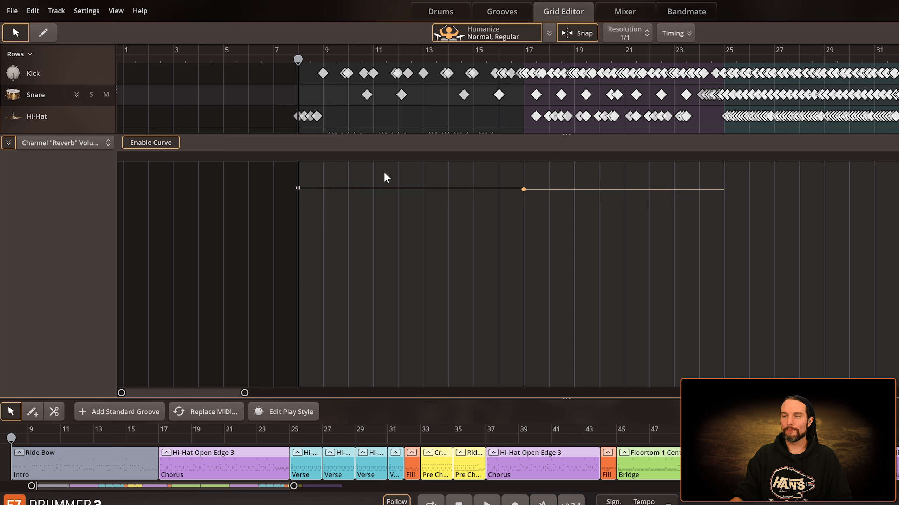
{"action": "left_click", "coordinate": [43, 33]}
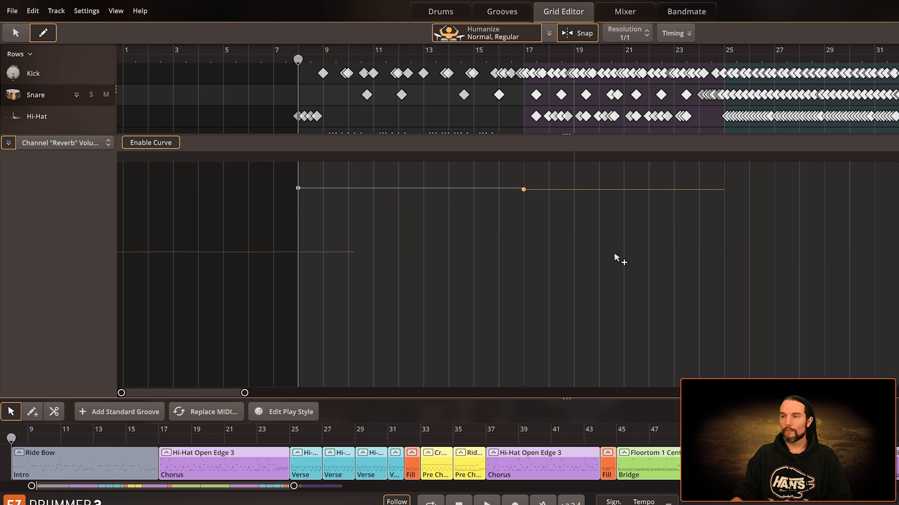
{"action": "left_click", "coordinate": [724, 191]}
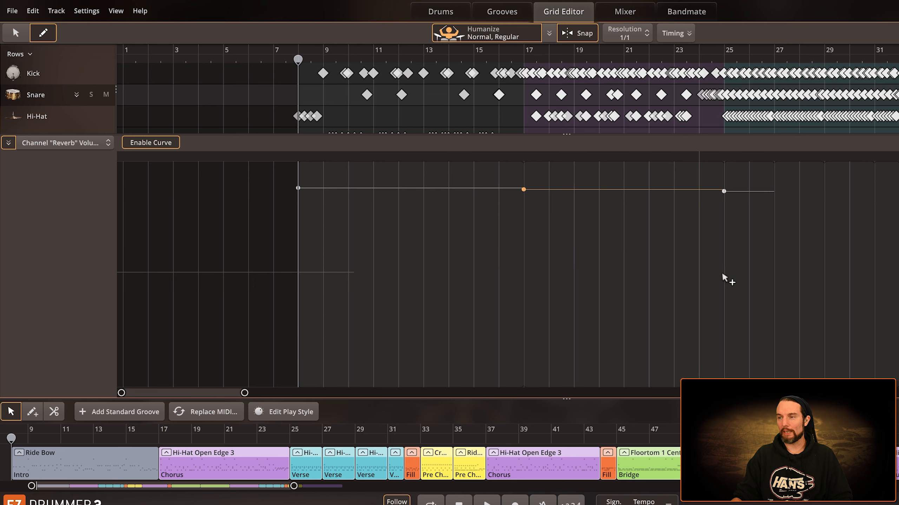
Step: Pull the Verse's reverb volume point on bar 25 far down toward the lower end of the automation lane
{"action": "left_click", "coordinate": [16, 33]}
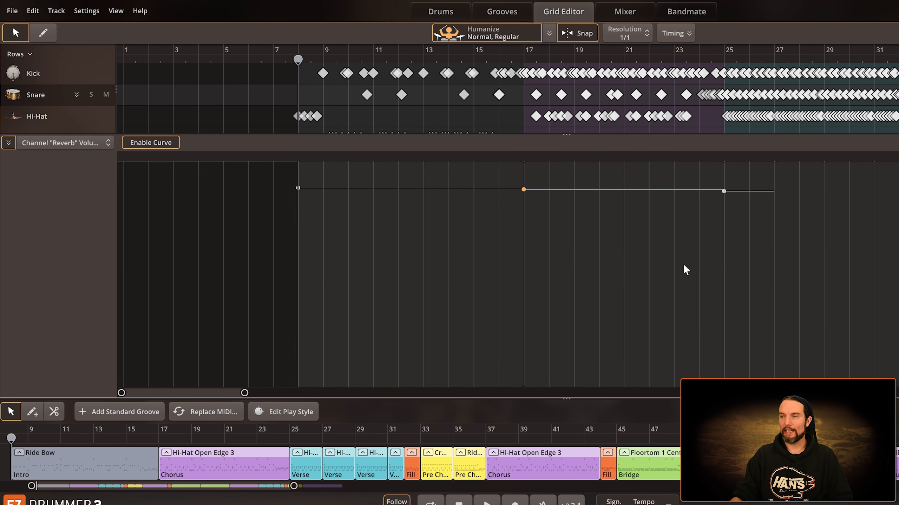
{"action": "left_click_drag", "start_coordinate": [723, 191], "coordinate": [729, 279]}
{"action": "left_click_drag", "start_coordinate": [723, 321], "coordinate": [723, 336]}
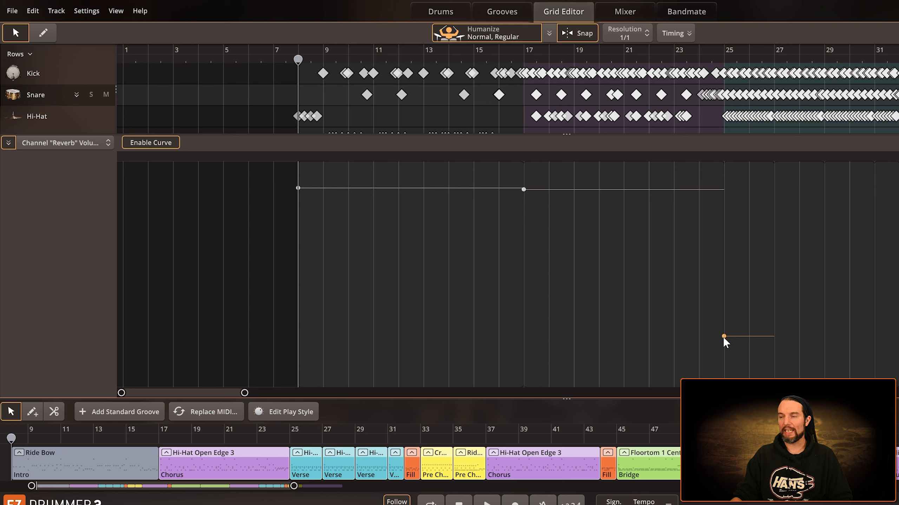
Step: Hold the low reverb volume with points on bars 27, 29, 31, 32, 33 and 35, and raise it for the Chorus on bar 37
{"action": "left_click", "coordinate": [43, 33]}
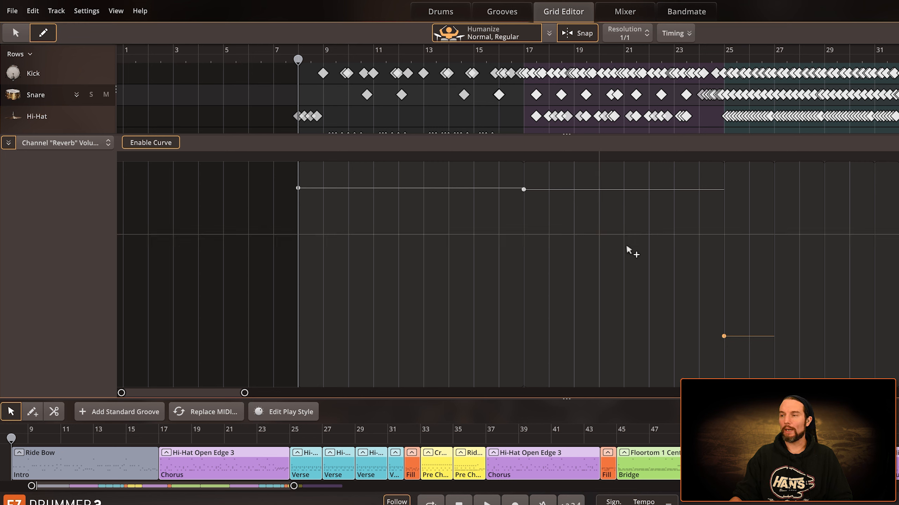
{"action": "left_click", "coordinate": [773, 336]}
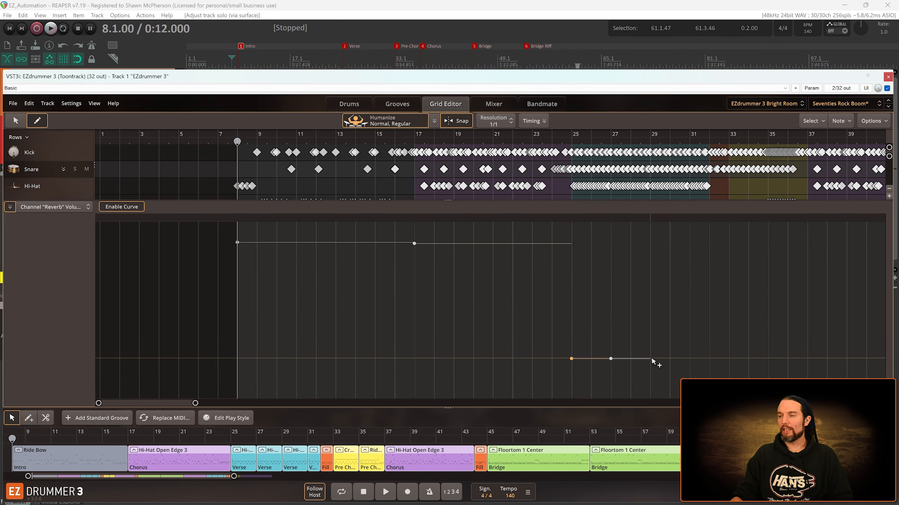
{"action": "left_click", "coordinate": [666, 357]}
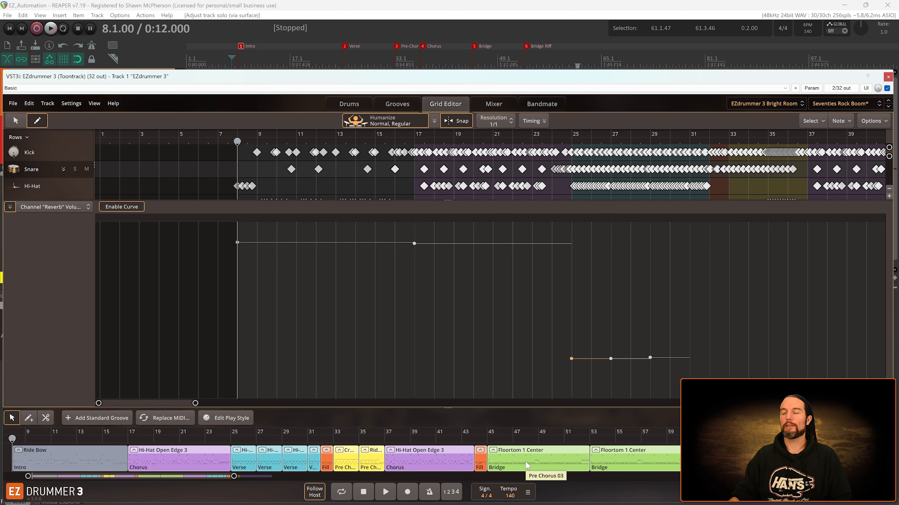
{"action": "left_click", "coordinate": [689, 358]}
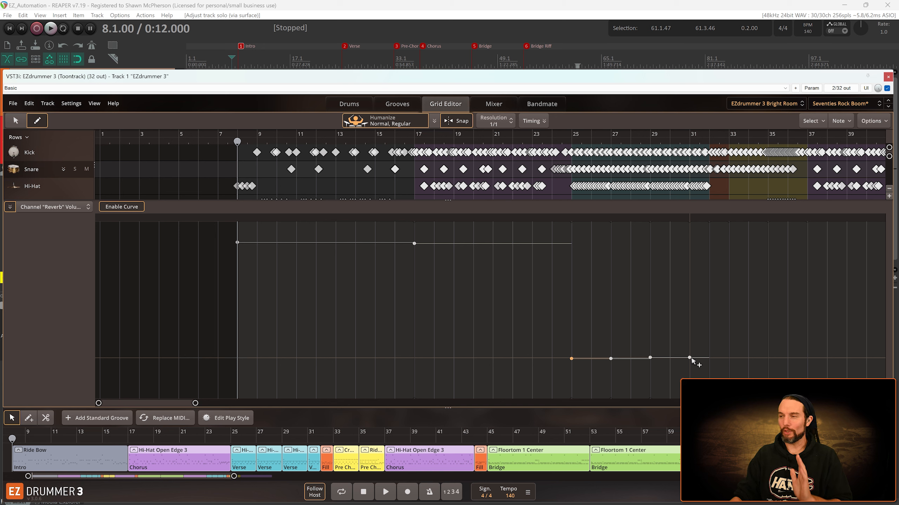
{"action": "left_click", "coordinate": [709, 357]}
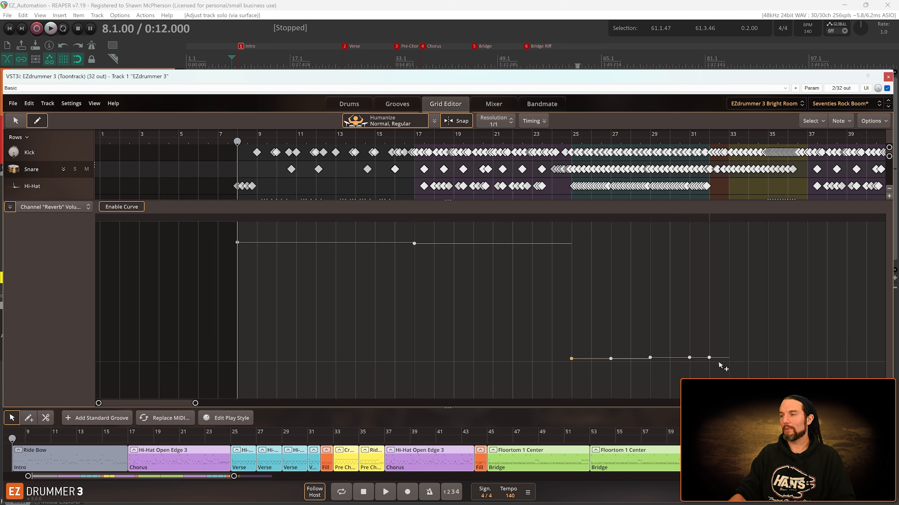
{"action": "left_click", "coordinate": [729, 357]}
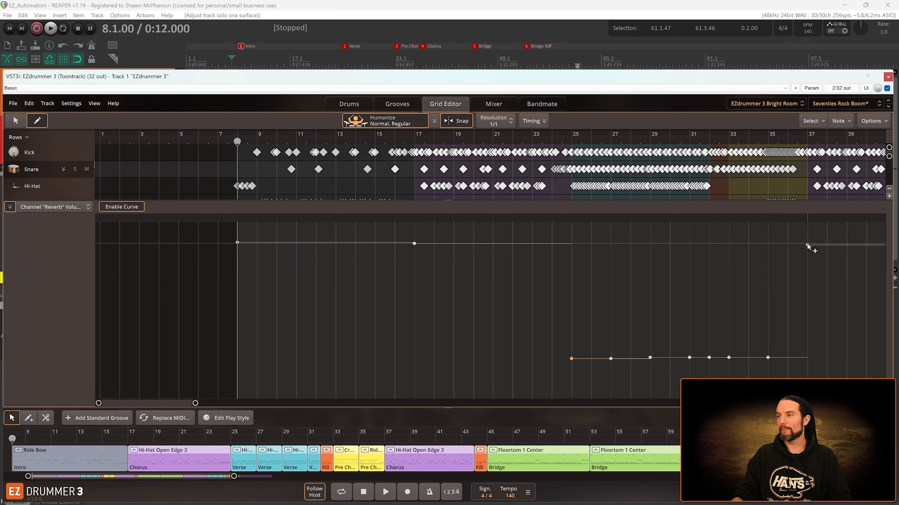
Step: Try drawing a continuous high reverb volume line from bar 44 to about bar 82, and undo it
{"action": "scroll", "coordinate": [664, 311], "scroll_direction": "down", "scroll_amount": 5}
{"action": "scroll", "coordinate": [644, 323], "scroll_direction": "down", "scroll_amount": 4}
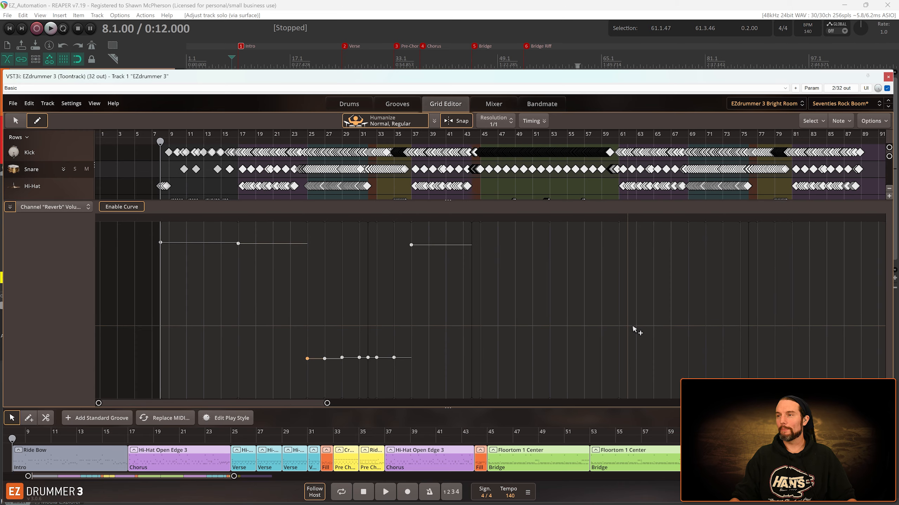
{"action": "scroll", "coordinate": [633, 329], "scroll_direction": "down", "scroll_amount": 1}
{"action": "left_click_drag", "start_coordinate": [455, 248], "coordinate": [760, 250]}
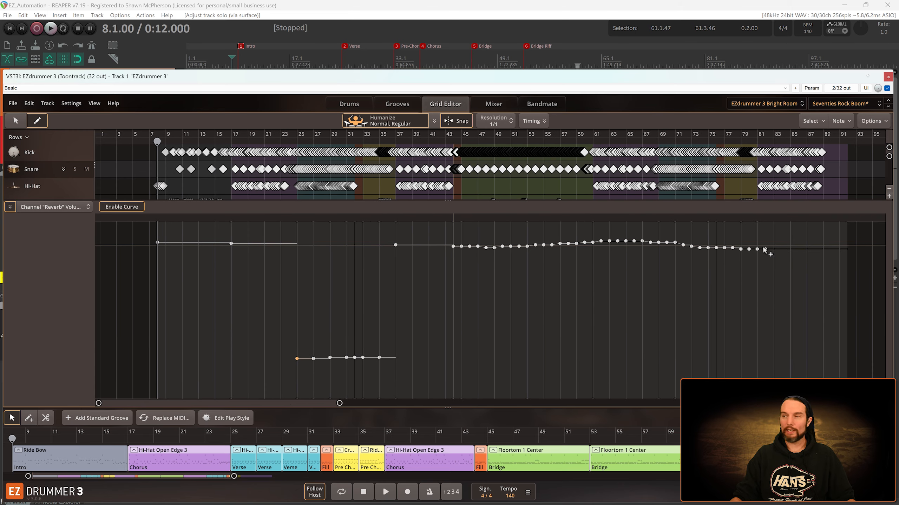
{"action": "key", "text": "ctrl+z"}
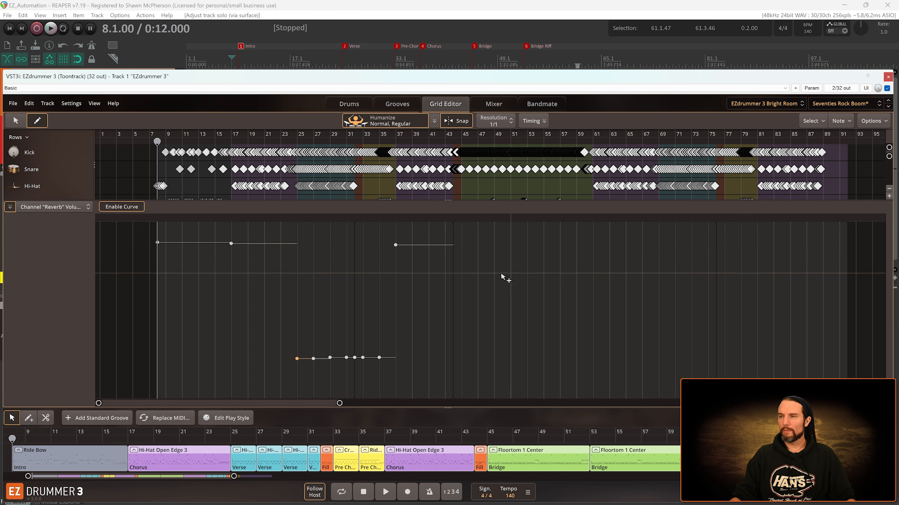
Step: Add high reverb volume points for the Fill on bar 44 and the two Bridge blocks on bars 45 and 53
{"action": "left_click", "coordinate": [454, 246]}
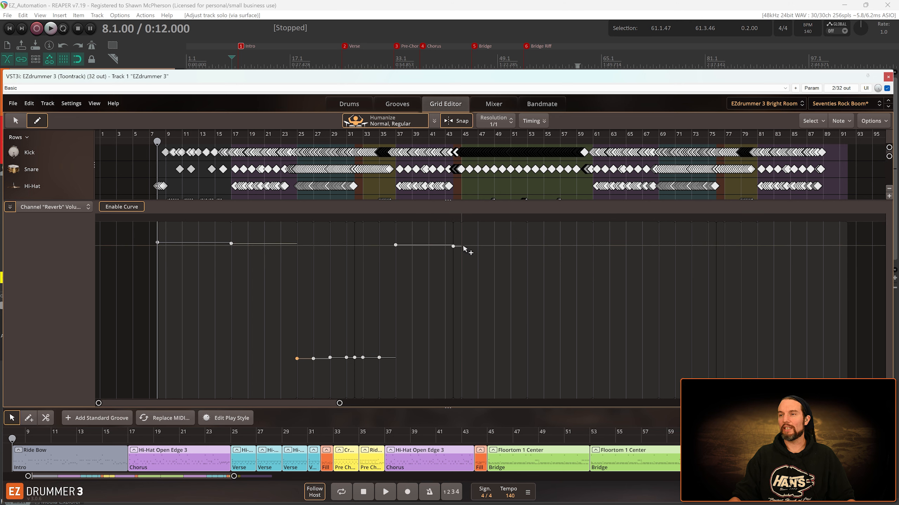
{"action": "mouse_move", "coordinate": [463, 246]}
{"action": "left_mouse_down"}
{"action": "mouse_move", "coordinate": [537, 249]}
{"action": "mouse_move", "coordinate": [528, 249]}
{"action": "left_mouse_up"}
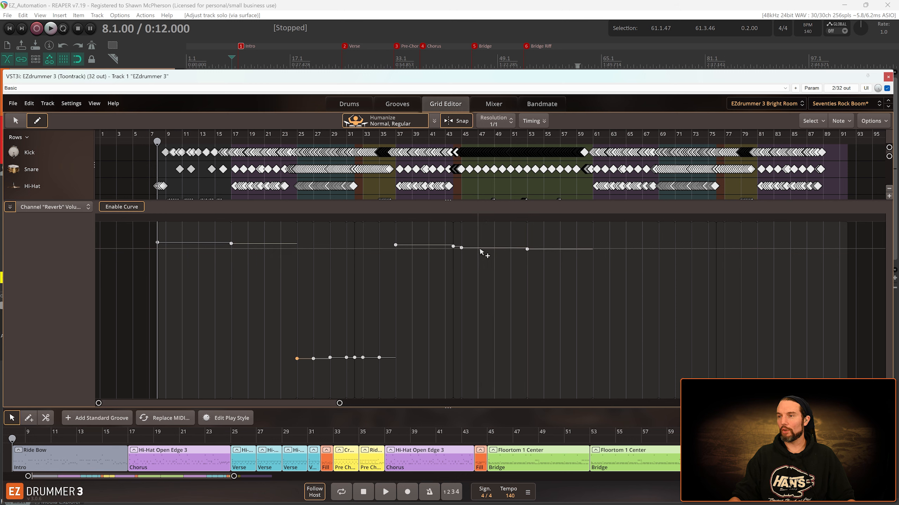
Step: Add a high reverb volume point on bar 61, low points on bars 69, 71, 73, 75, 76, 77 and 79, and a high point on bar 81
{"action": "left_click", "coordinate": [592, 249]}
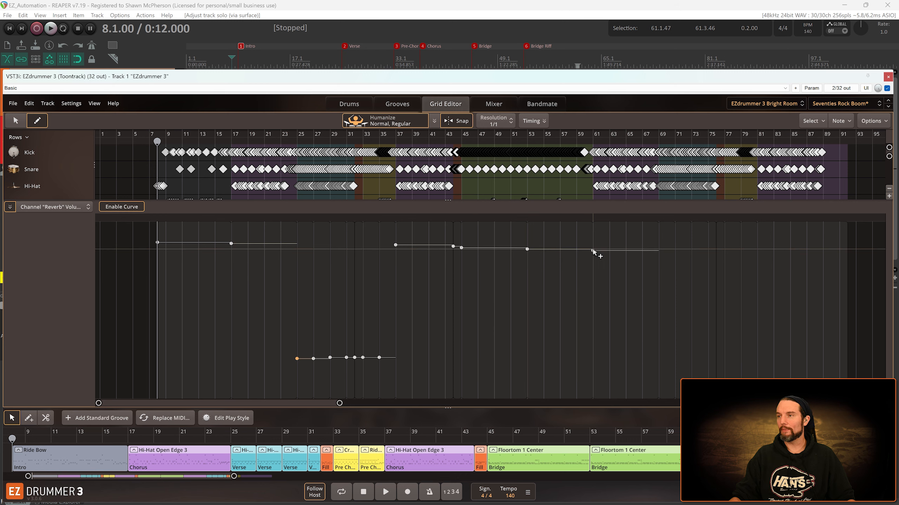
{"action": "left_click", "coordinate": [659, 357]}
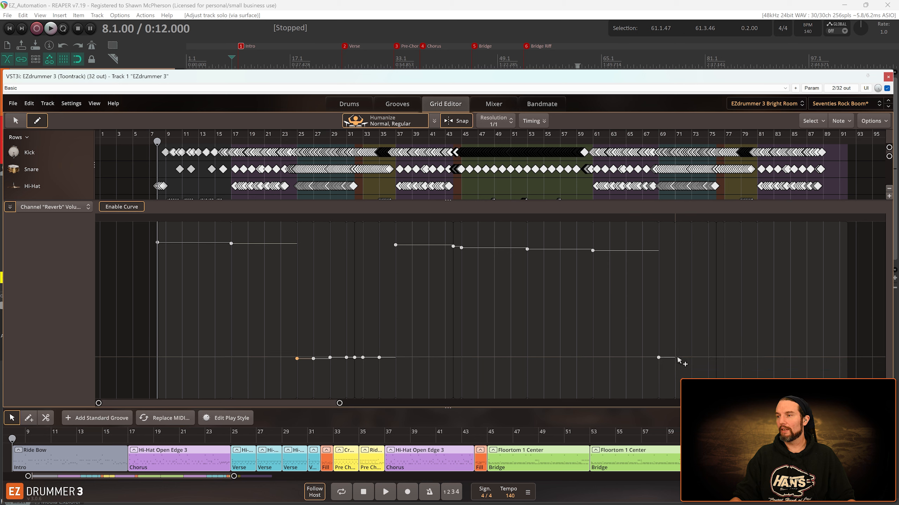
{"action": "left_click", "coordinate": [708, 356]}
{"action": "left_click", "coordinate": [716, 357]}
{"action": "left_click", "coordinate": [725, 356]}
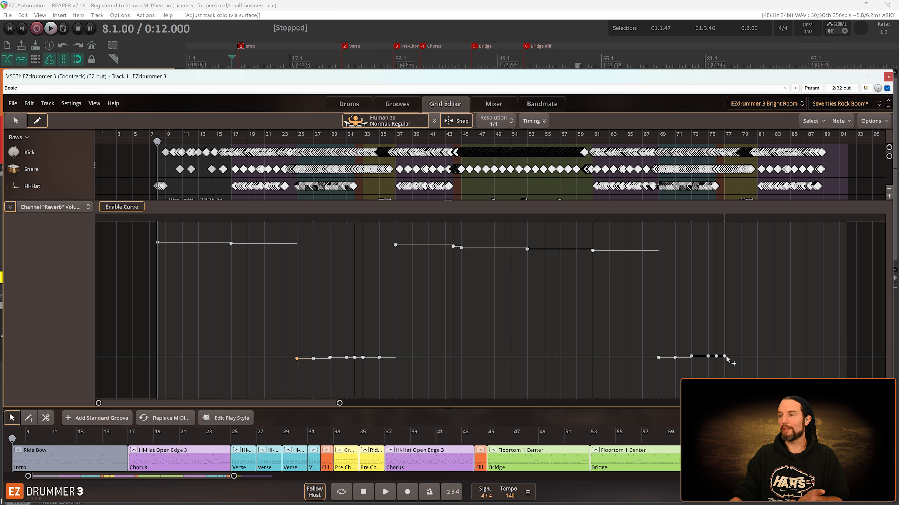
{"action": "left_click", "coordinate": [741, 357]}
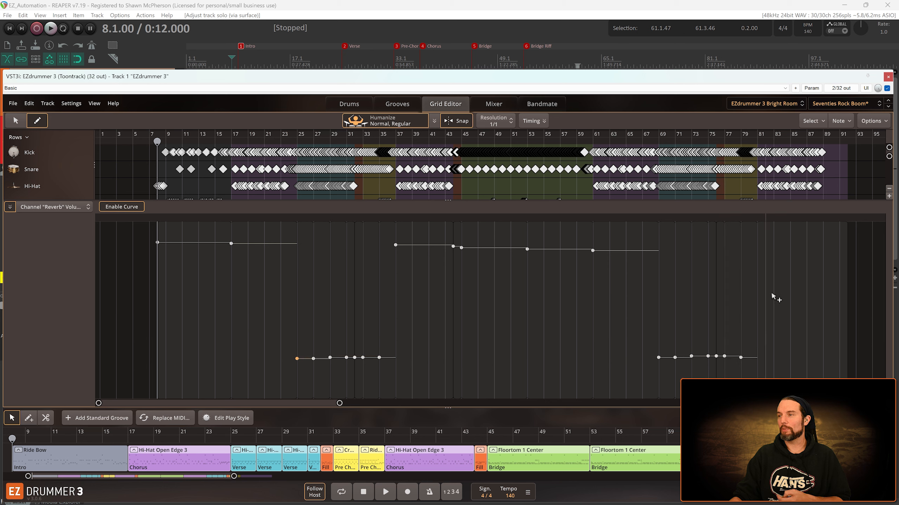
{"action": "left_click", "coordinate": [762, 248]}
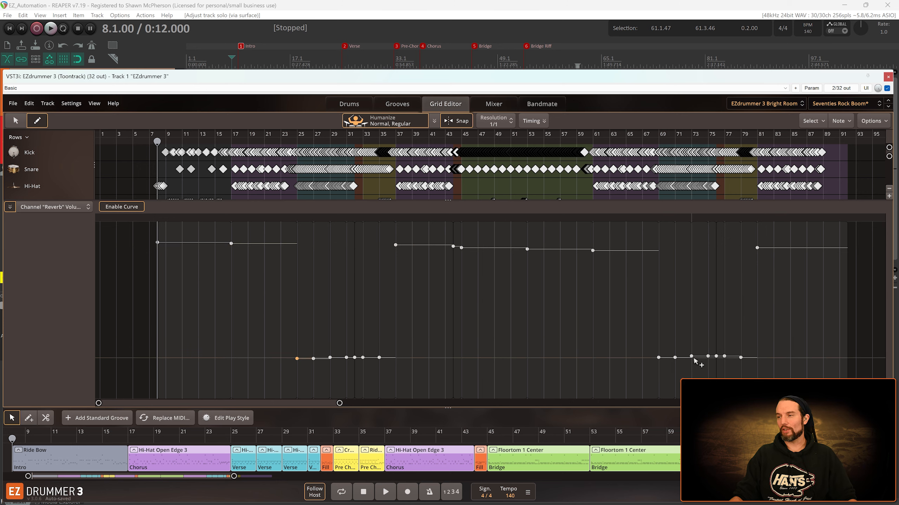
Step: Level the low reverb volume points on bars 73, 75 and 76 with the neighbouring points
{"action": "scroll", "coordinate": [741, 362], "scroll_direction": "up", "scroll_amount": 5}
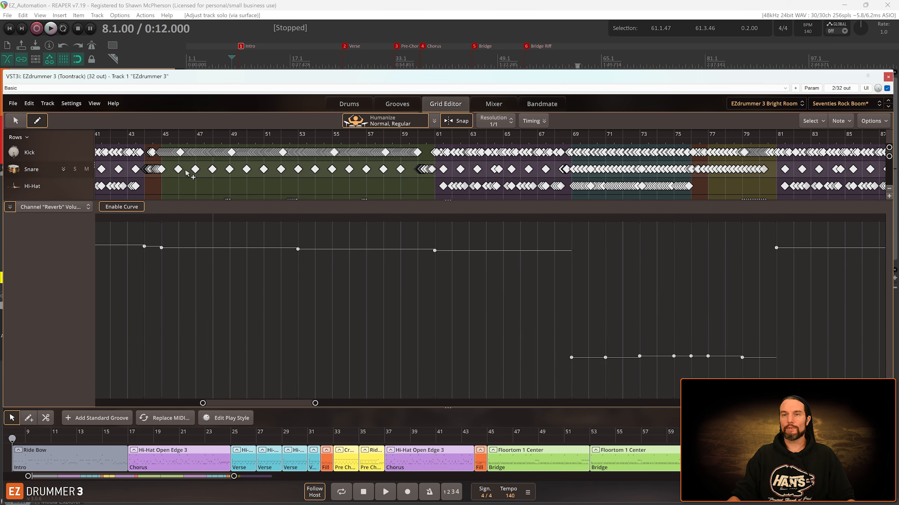
{"action": "left_click", "coordinate": [15, 121]}
{"action": "mouse_move", "coordinate": [640, 360]}
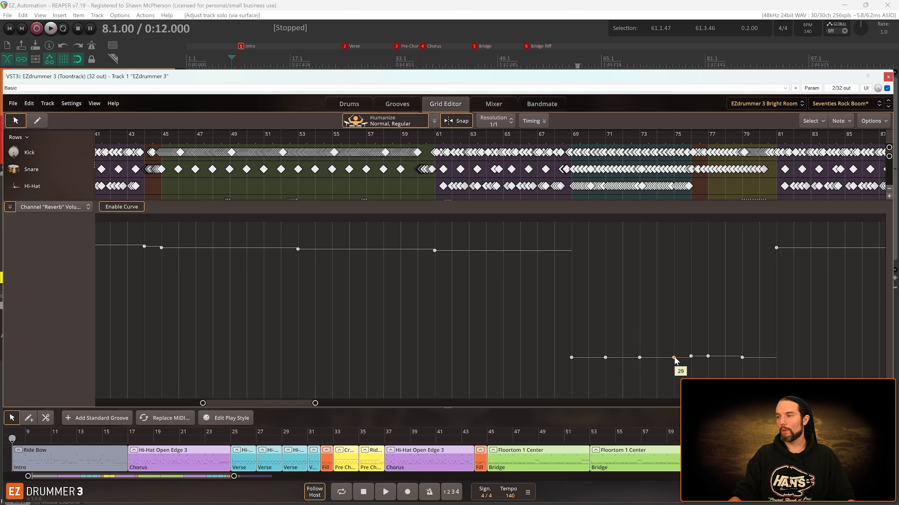
{"action": "left_click_drag", "start_coordinate": [691, 356], "coordinate": [692, 358]}
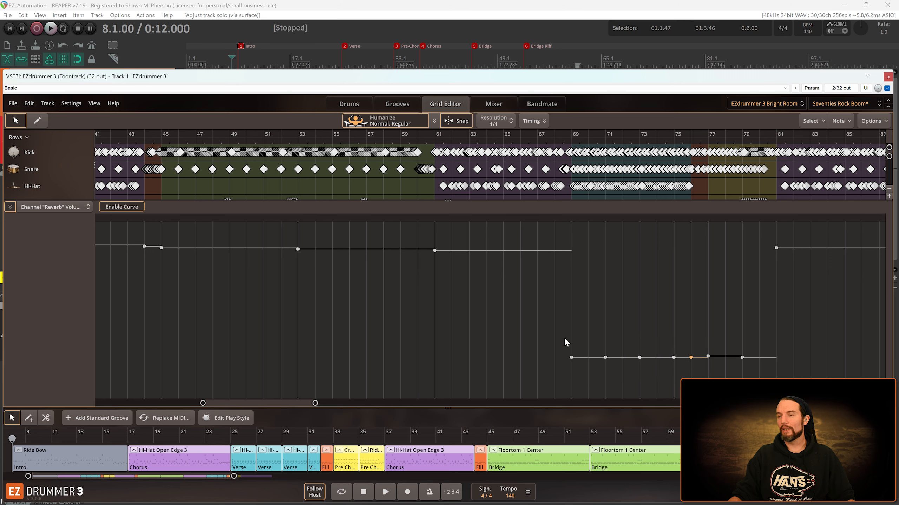
Step: Move the project playhead to bar 21 and play from there while watching the Reverb channel's fader in the Mixer
{"action": "scroll", "coordinate": [485, 330], "scroll_direction": "down", "scroll_amount": 5}
{"action": "scroll", "coordinate": [458, 355], "scroll_direction": "down", "scroll_amount": 4}
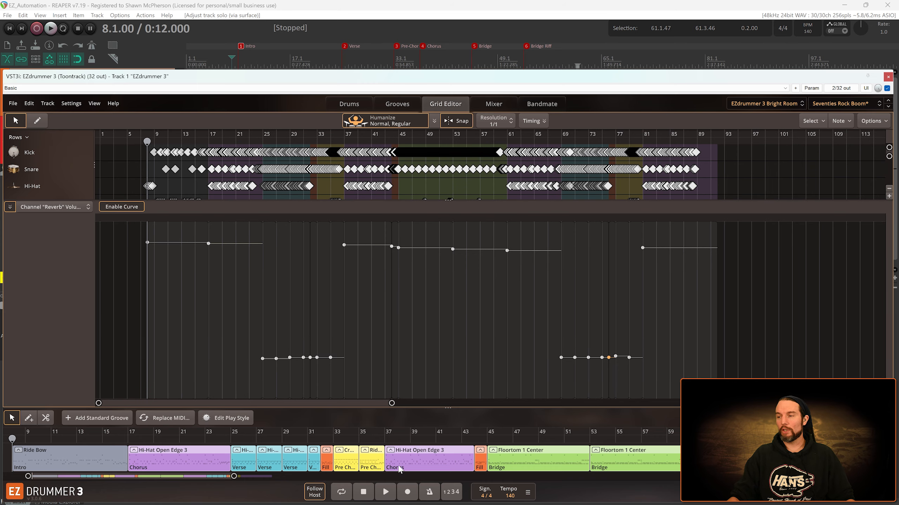
{"action": "scroll", "coordinate": [371, 469], "scroll_direction": "down", "scroll_amount": 5}
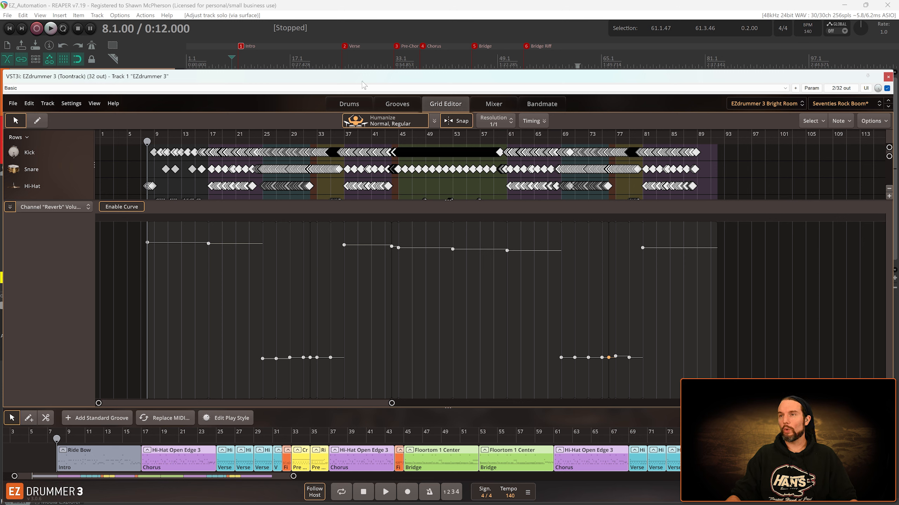
{"action": "left_click", "coordinate": [105, 33]}
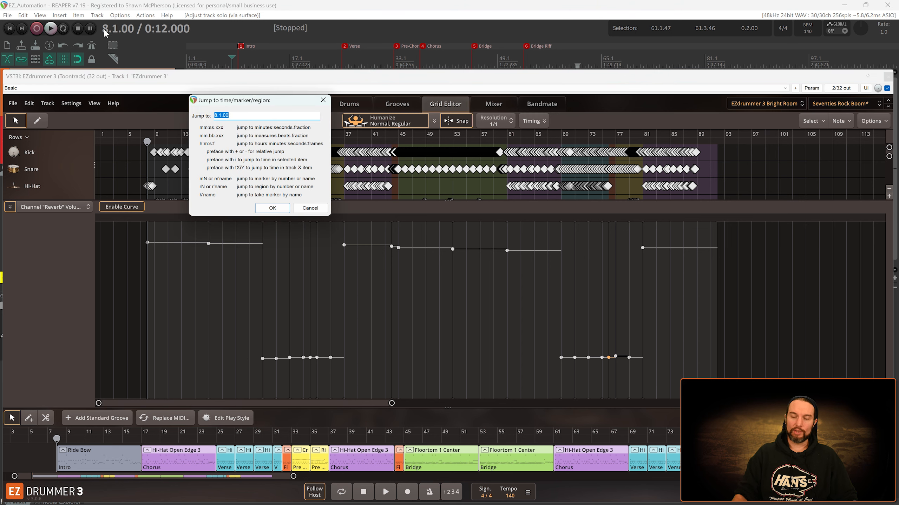
{"action": "type", "text": "21"}
{"action": "key", "text": "Return"}
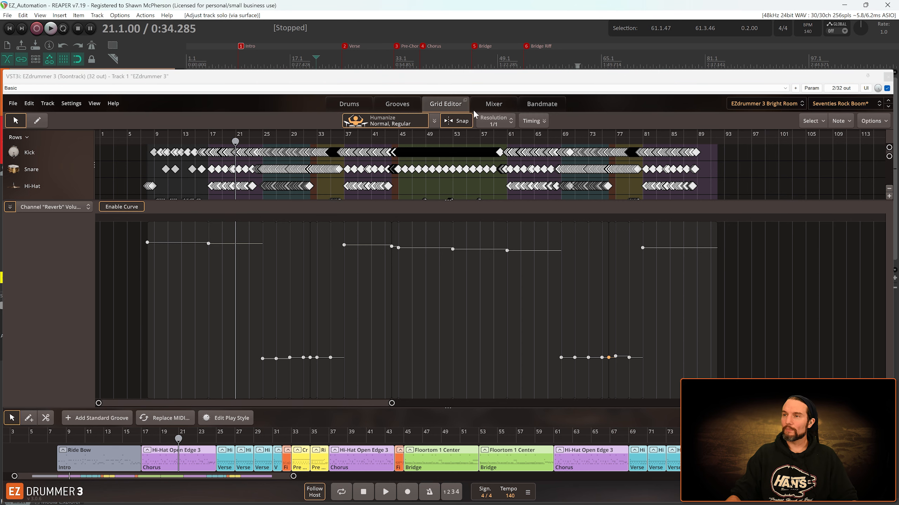
{"action": "left_click", "coordinate": [496, 107]}
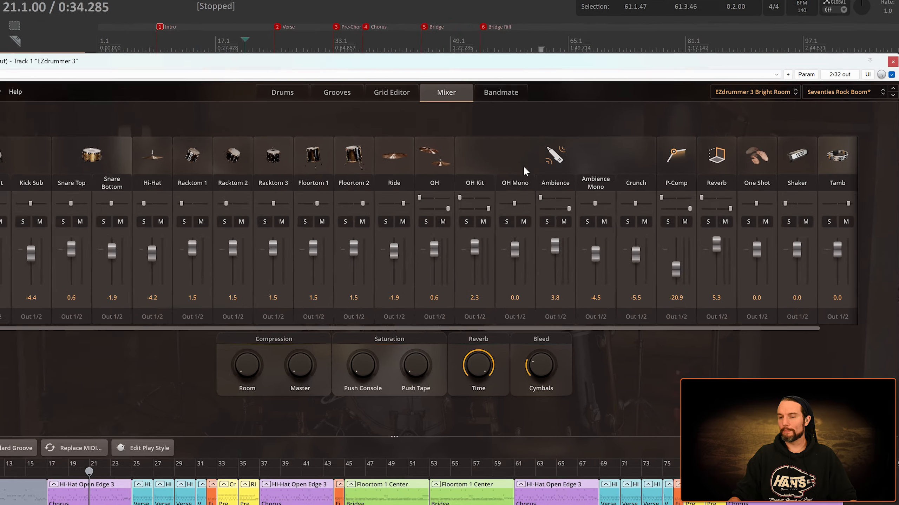
{"action": "key", "text": "space"}
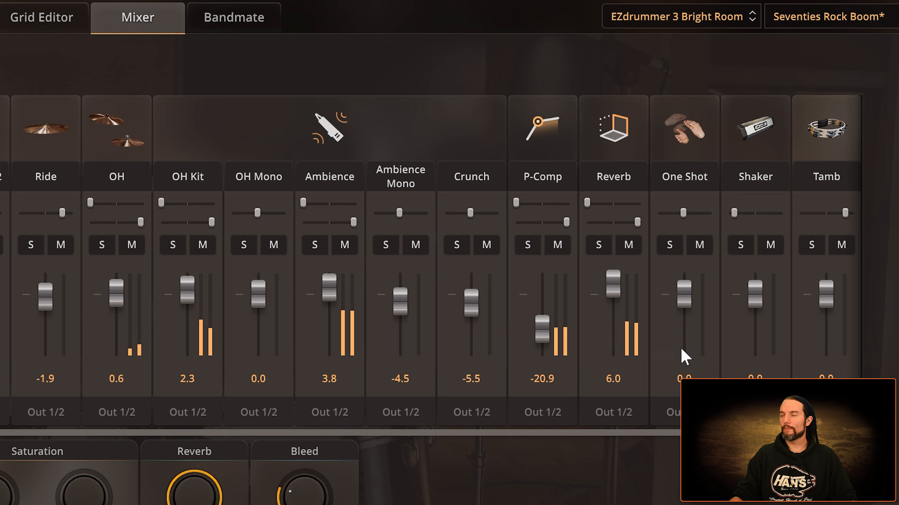
{"action": "key", "text": "ctrl+z"}
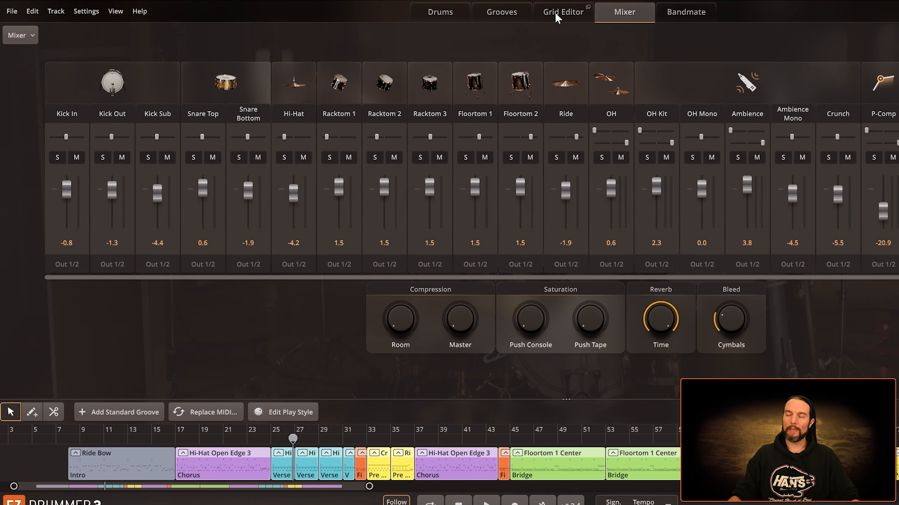
Step: Select all of the Reverb volume automation points in the Grid Editor and copy them
{"action": "left_click", "coordinate": [557, 16]}
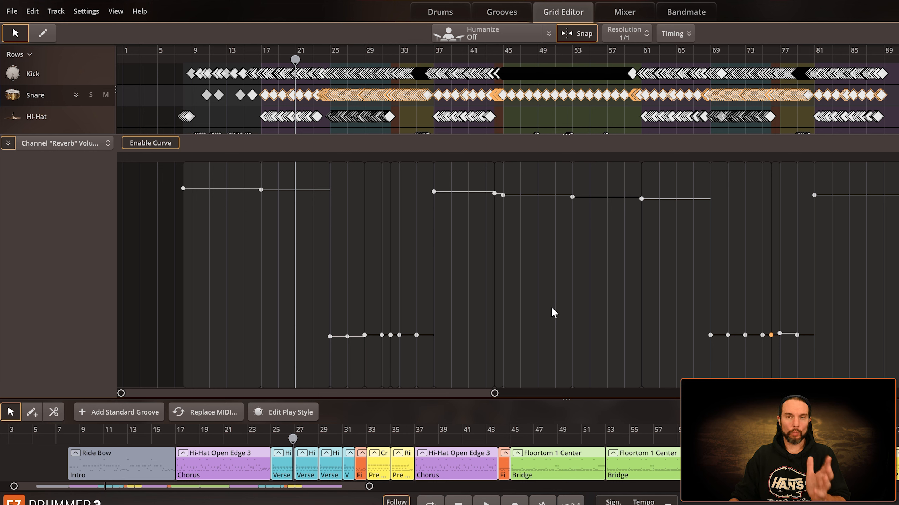
{"action": "right_click", "coordinate": [341, 241]}
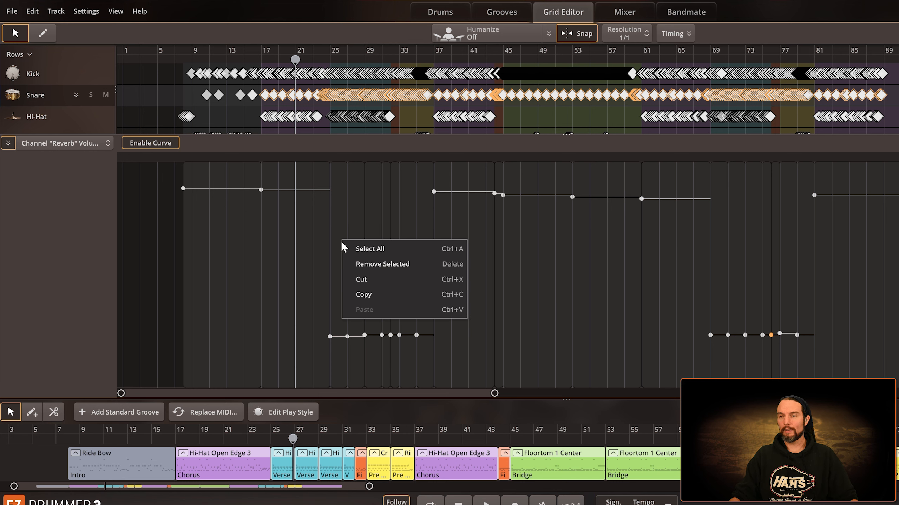
{"action": "left_click", "coordinate": [359, 245]}
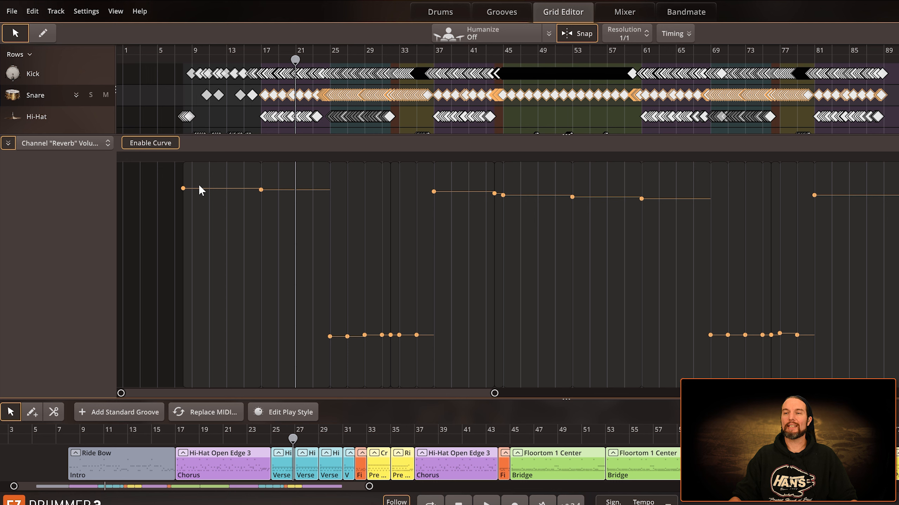
{"action": "right_click", "coordinate": [260, 190]}
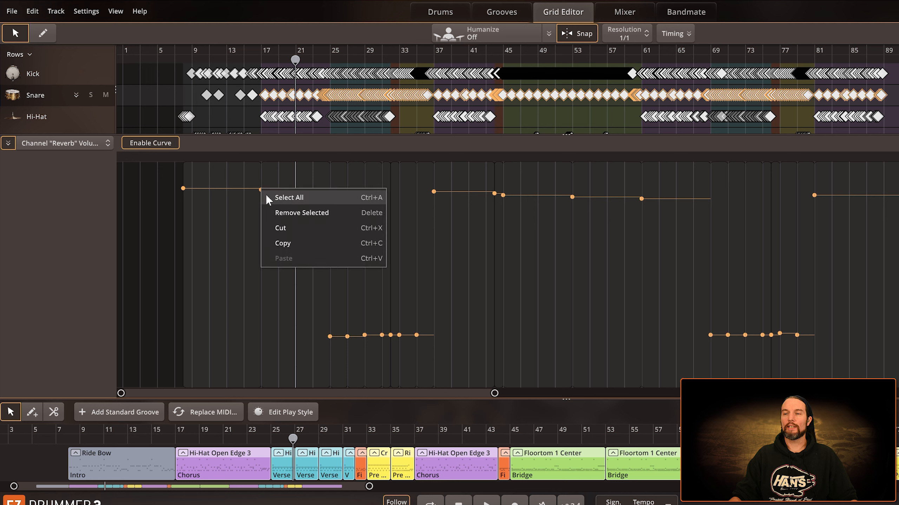
{"action": "left_click", "coordinate": [284, 243]}
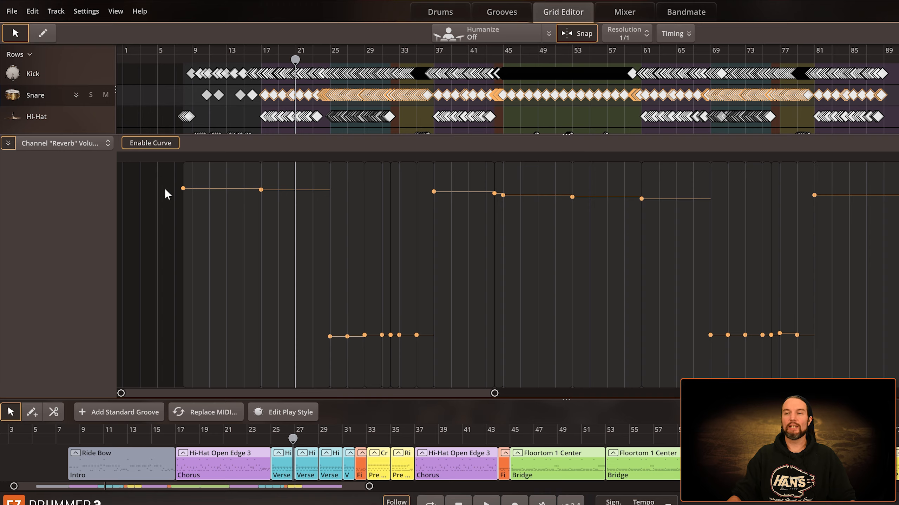
Step: Switch the automation lane to Channel "Ambience" Volume (CC31)
{"action": "scroll", "coordinate": [191, 188], "scroll_direction": "up", "scroll_amount": 3}
{"action": "scroll", "coordinate": [191, 190], "scroll_direction": "up", "scroll_amount": 3}
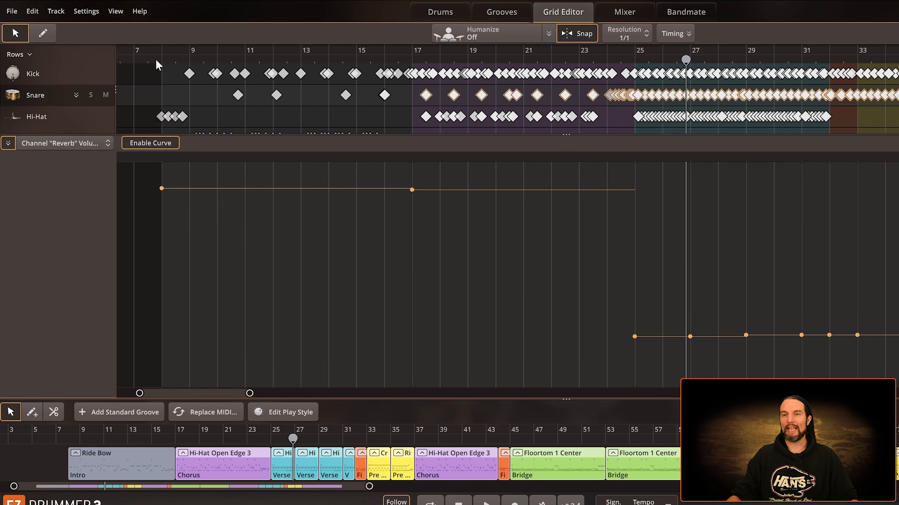
{"action": "left_click", "coordinate": [9, 145]}
{"action": "left_click", "coordinate": [8, 391]}
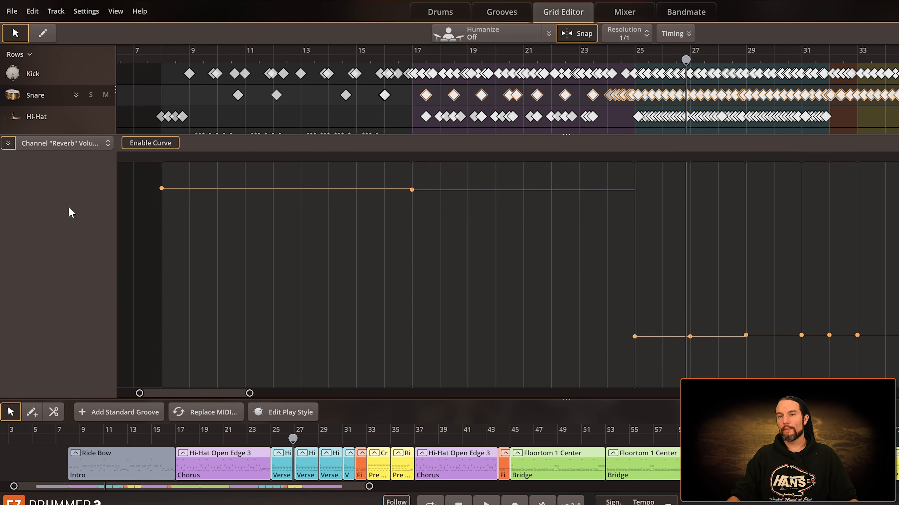
{"action": "left_click", "coordinate": [74, 142]}
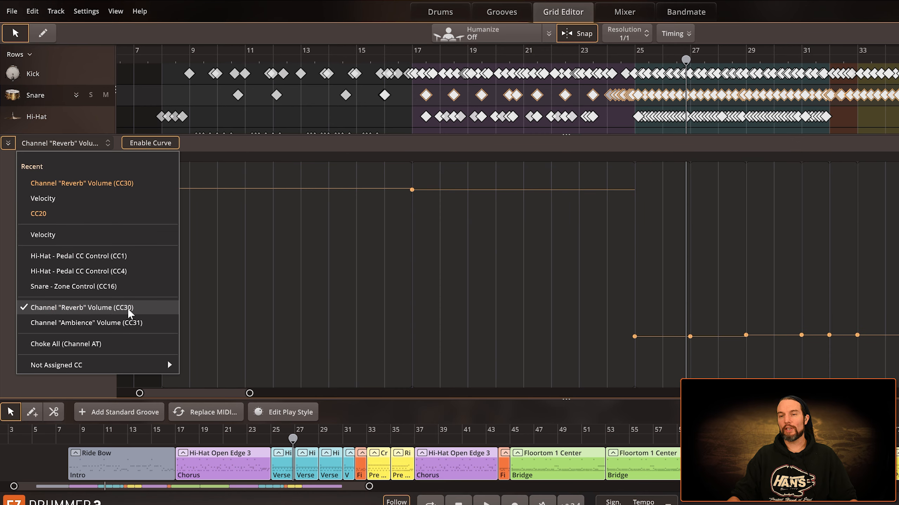
{"action": "left_click", "coordinate": [106, 324]}
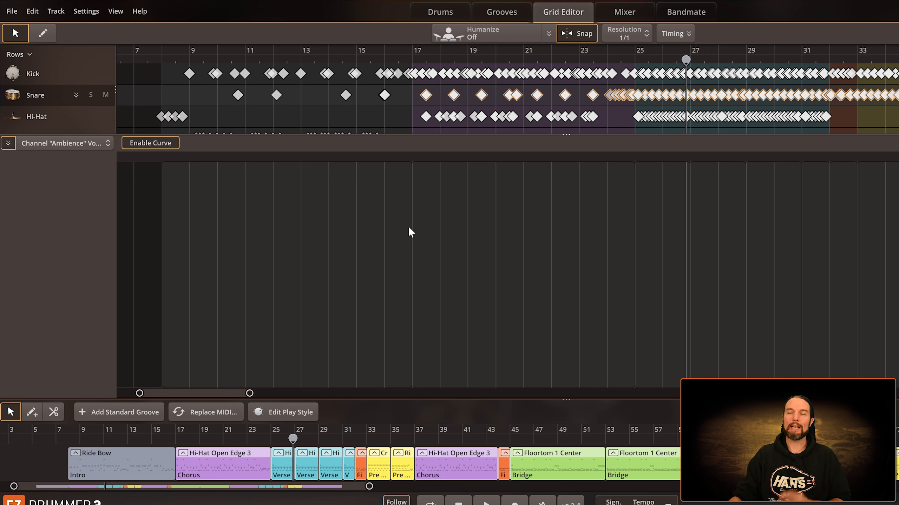
Step: Place the Grid Editor playhead on bar 8 and paste the copied points into the Ambience volume lane
{"action": "left_click", "coordinate": [162, 60]}
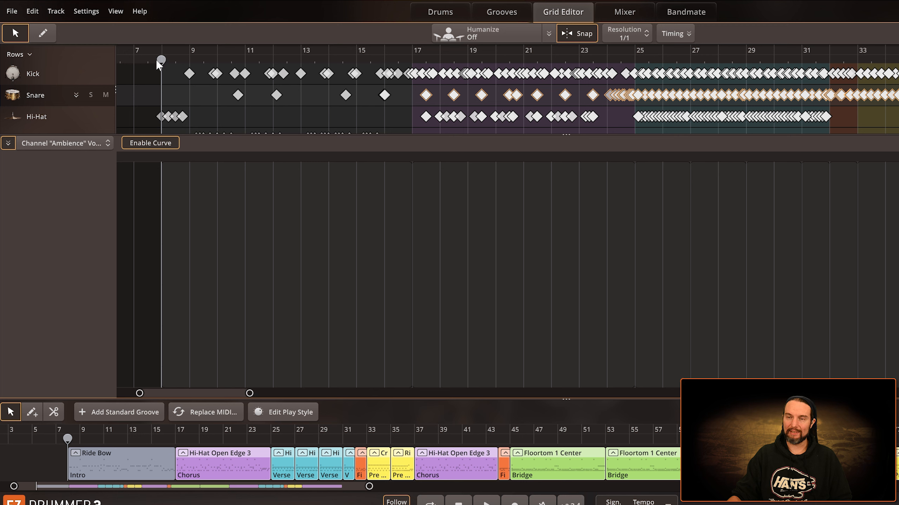
{"action": "right_click", "coordinate": [159, 204]}
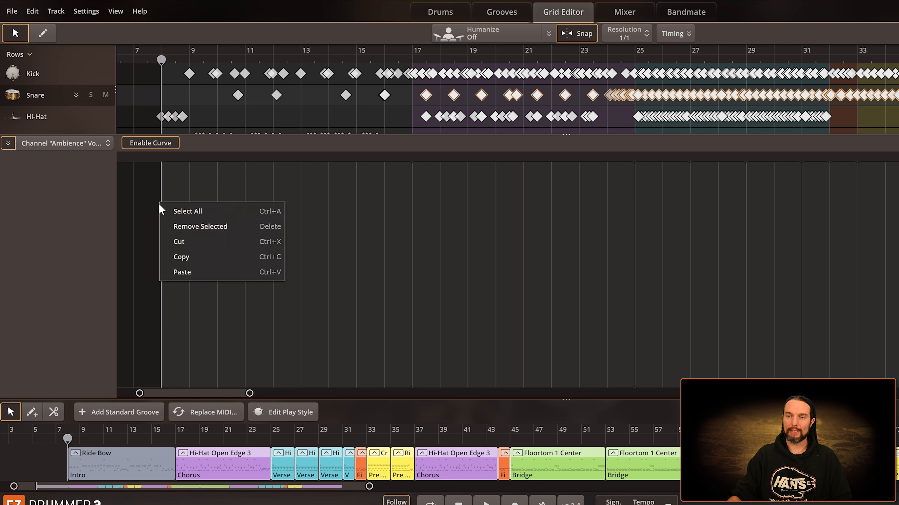
{"action": "left_click", "coordinate": [208, 272]}
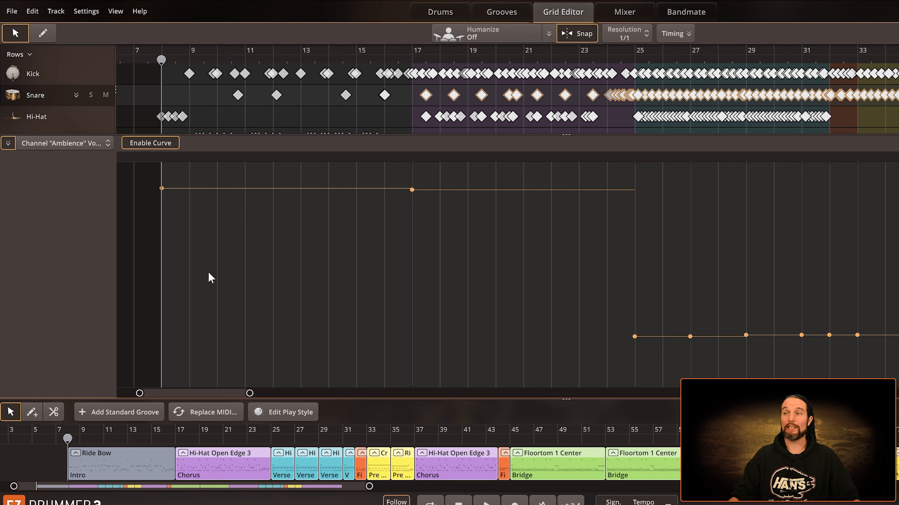
Step: Play the song with the Mixer shown and watch the Ambience and Reverb faders follow the automation
{"action": "left_click", "coordinate": [623, 12]}
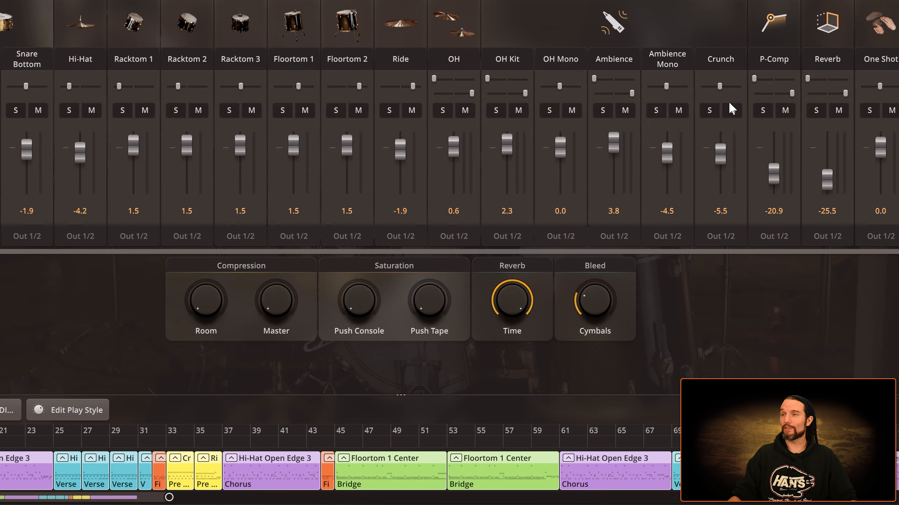
{"action": "key", "text": "space"}
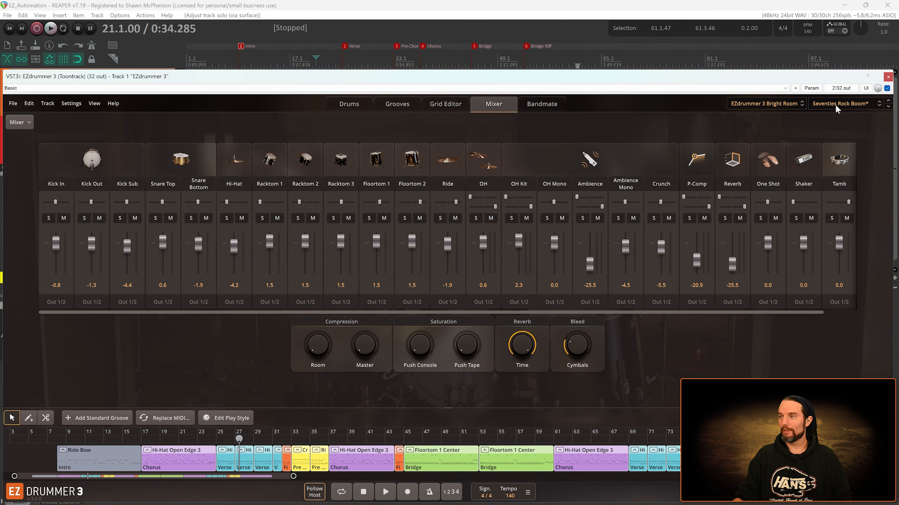
{"action": "left_click", "coordinate": [835, 104]}
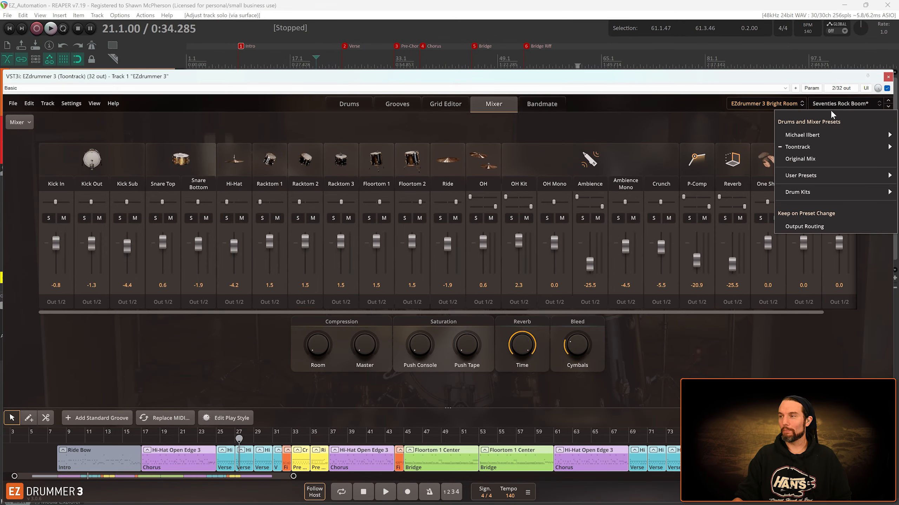
{"action": "left_click", "coordinate": [711, 122]}
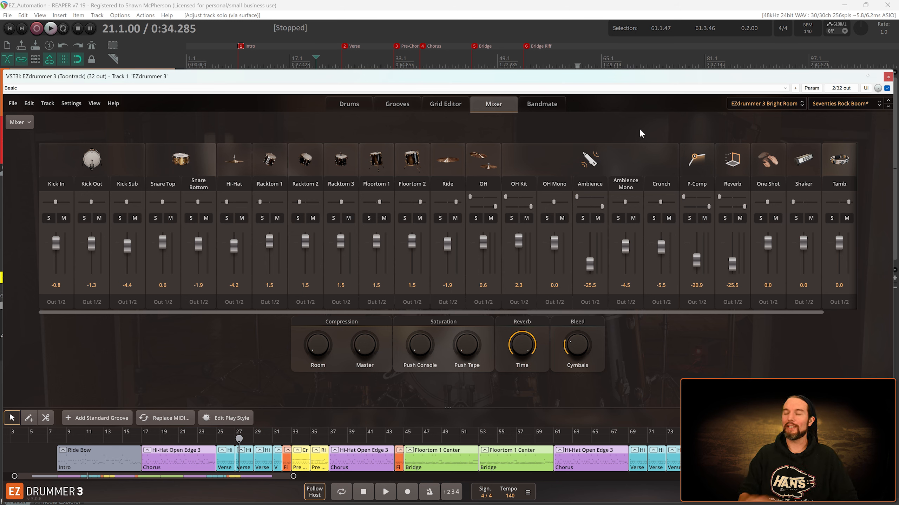
Step: Select only the low Ambience volume points on bars 25 to 35 and 69 to 79 in the Grid Editor
{"action": "left_click", "coordinate": [437, 104]}
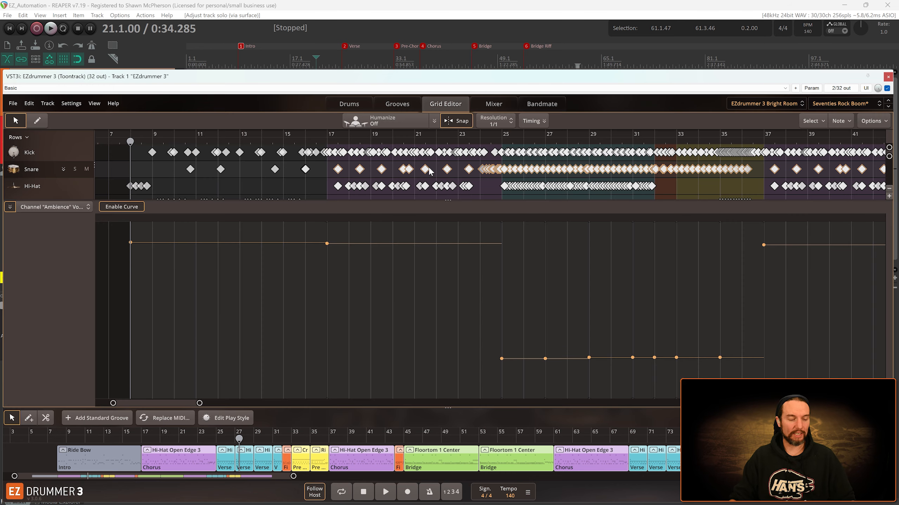
{"action": "scroll", "coordinate": [579, 291], "scroll_direction": "down", "scroll_amount": 4}
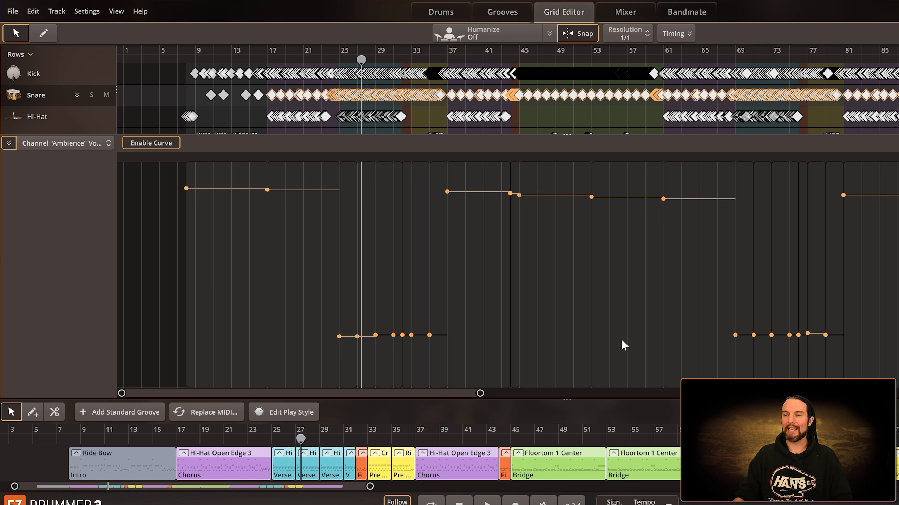
{"action": "left_click_drag", "start_coordinate": [272, 301], "coordinate": [893, 365]}
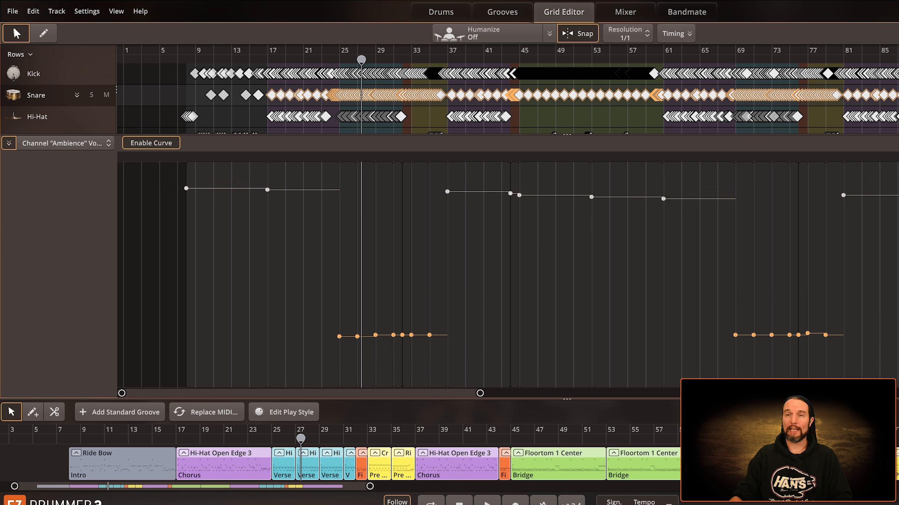
{"action": "left_click_drag", "start_coordinate": [324, 311], "coordinate": [855, 357]}
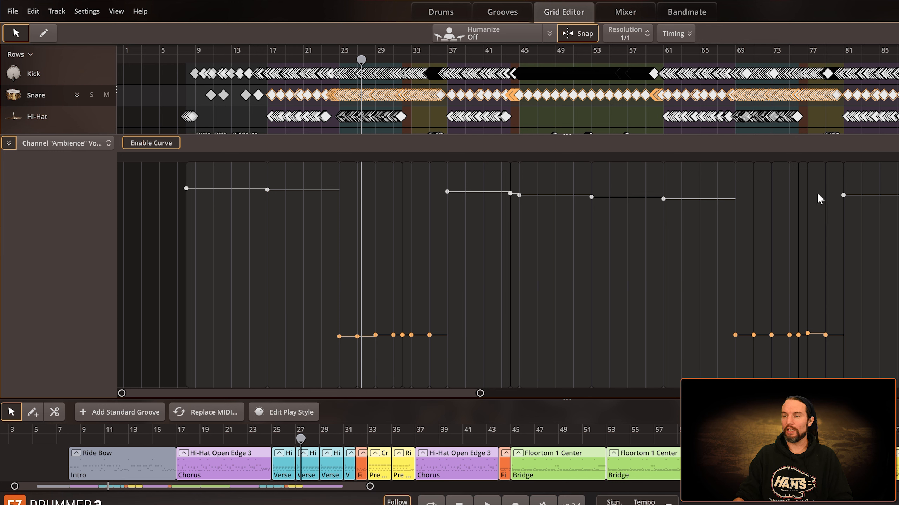
Step: Raise the selected low Ambience volume points to about -9 and play the chorus-to-verse transition at bar 25 with the Mixer shown
{"action": "left_click_drag", "start_coordinate": [339, 337], "coordinate": [340, 260]}
{"action": "left_click", "coordinate": [628, 12]}
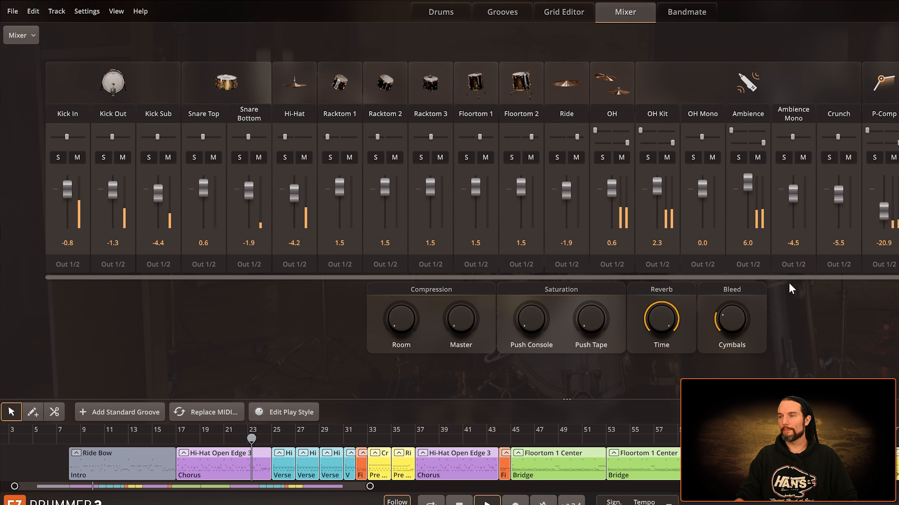
{"action": "mouse_move", "coordinate": [282, 454]}
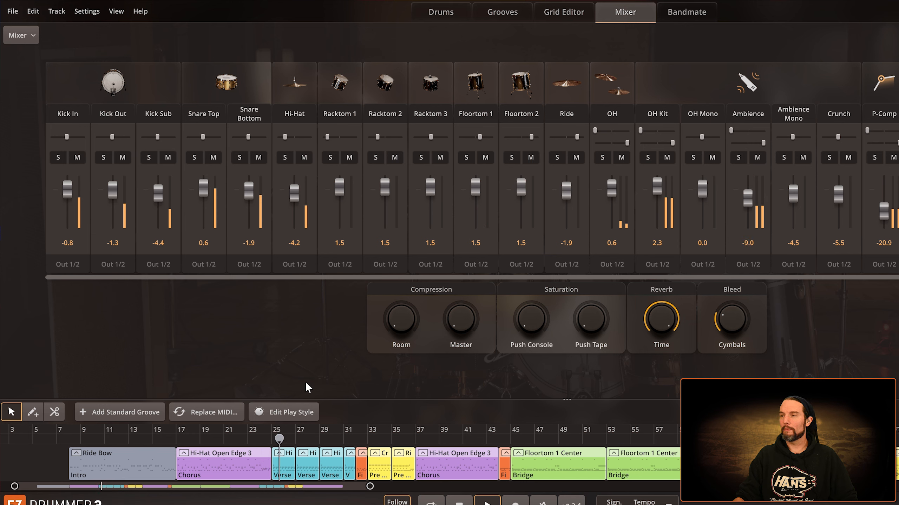
{"action": "key", "text": "space"}
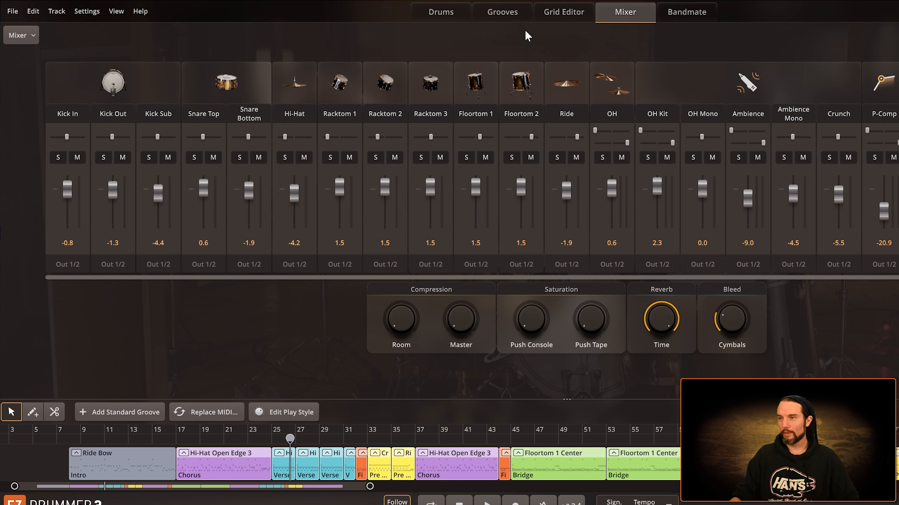
Step: Return to the Grid Editor with the pencil tool active and set the grid resolution to 1/32
{"action": "left_click", "coordinate": [561, 14]}
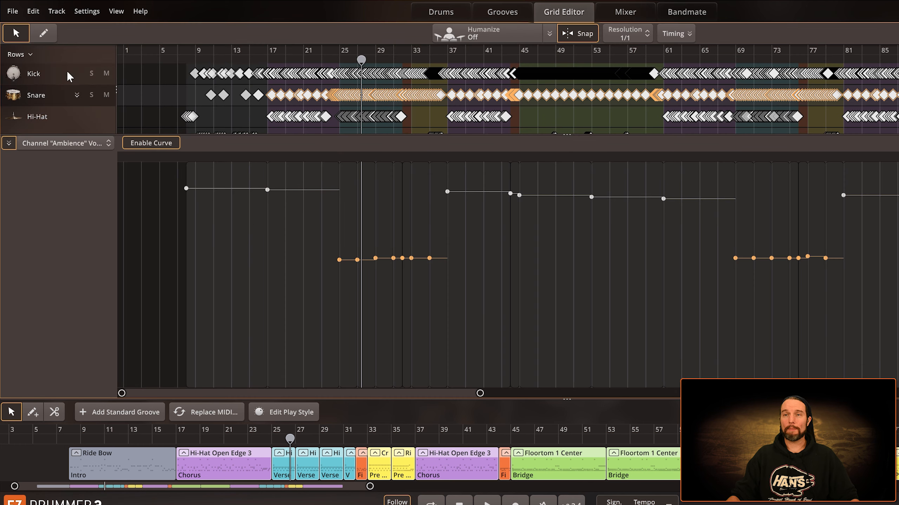
{"action": "left_click", "coordinate": [45, 34]}
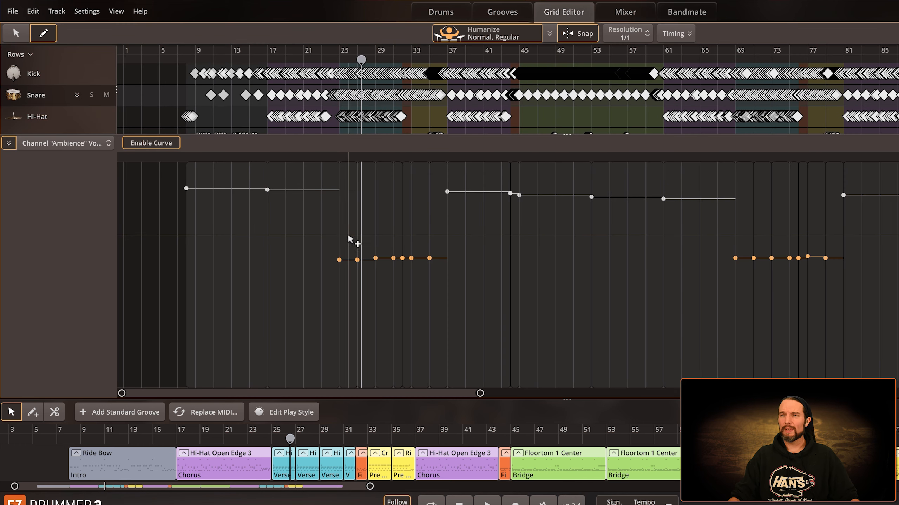
{"action": "scroll", "coordinate": [327, 231], "scroll_direction": "up", "scroll_amount": 3}
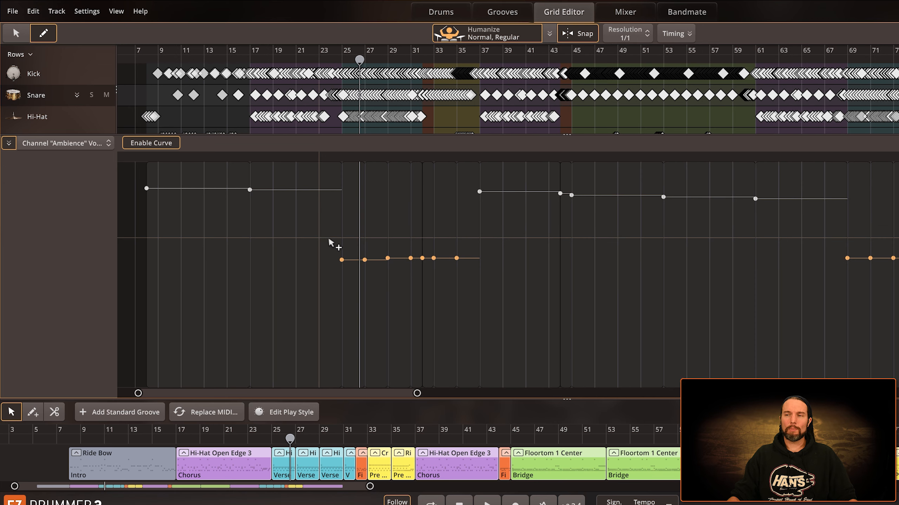
{"action": "scroll", "coordinate": [341, 254], "scroll_direction": "up", "scroll_amount": 3}
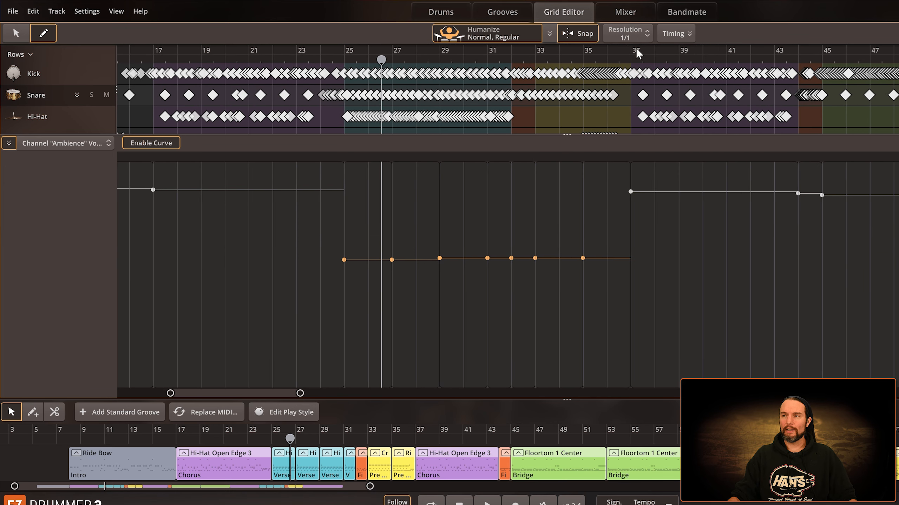
{"action": "left_click", "coordinate": [624, 36]}
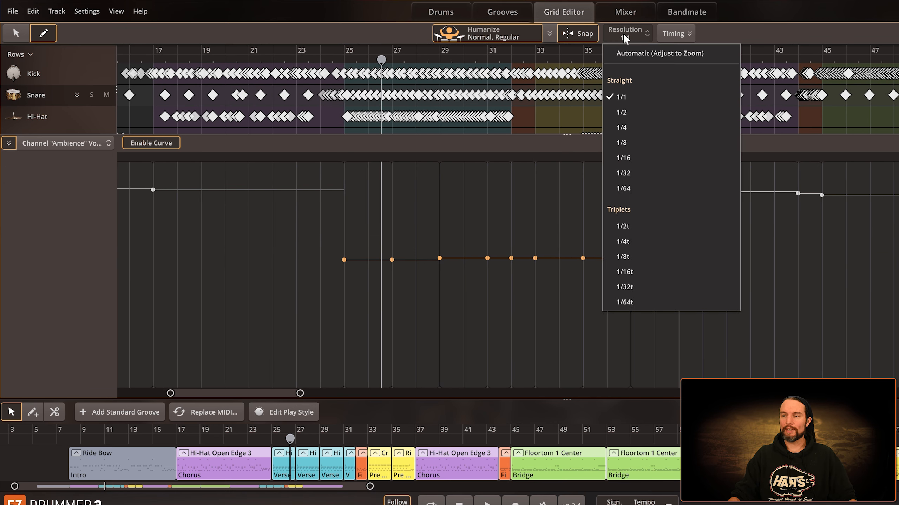
{"action": "left_click", "coordinate": [636, 175]}
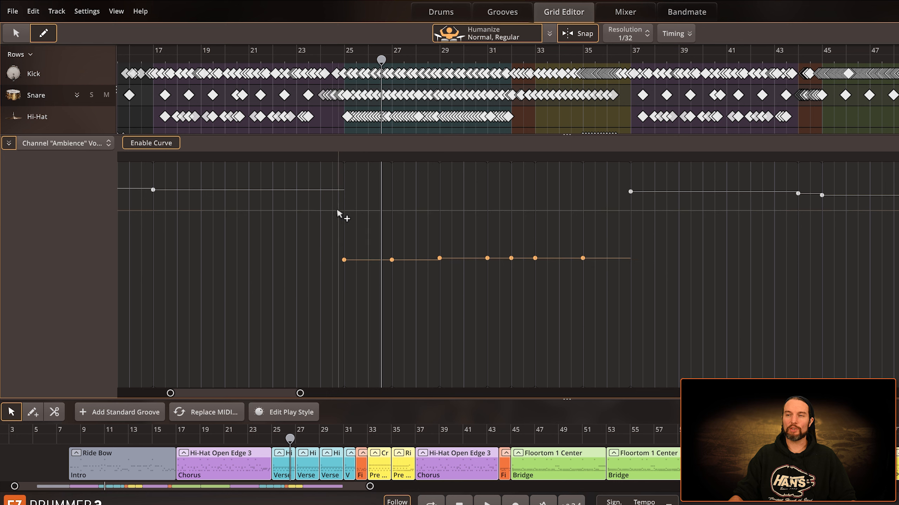
Step: Try drawing a descending Ambience volume ramp from about bar 24 to bar 26, check the Mixer, and undo it
{"action": "left_click", "coordinate": [322, 192]}
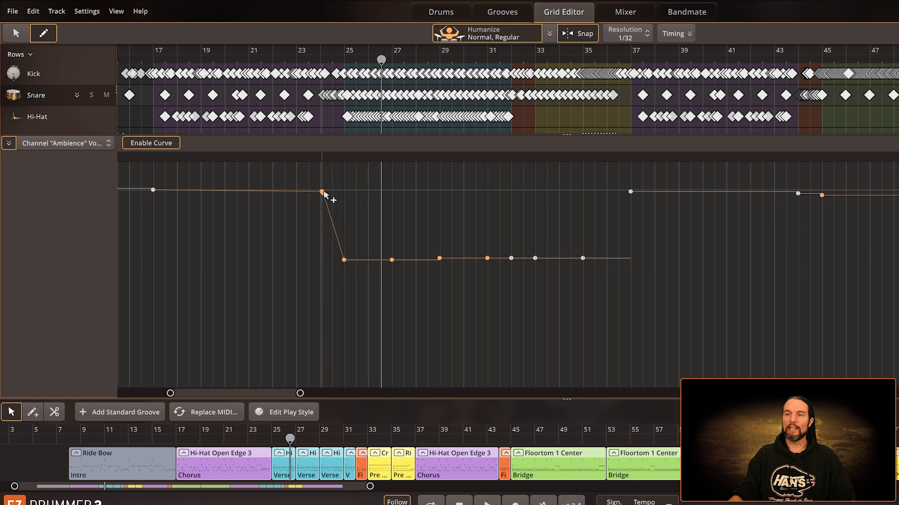
{"action": "left_click_drag", "start_coordinate": [341, 218], "coordinate": [347, 227]}
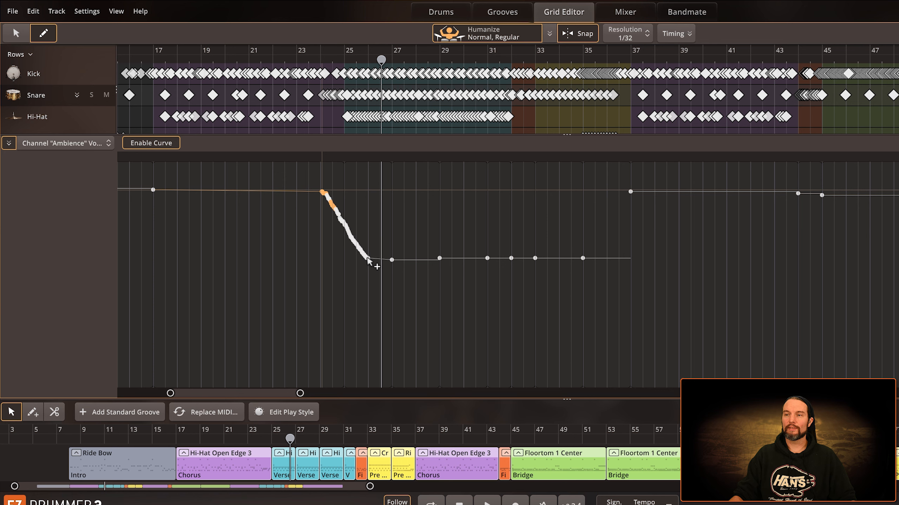
{"action": "left_click", "coordinate": [623, 14]}
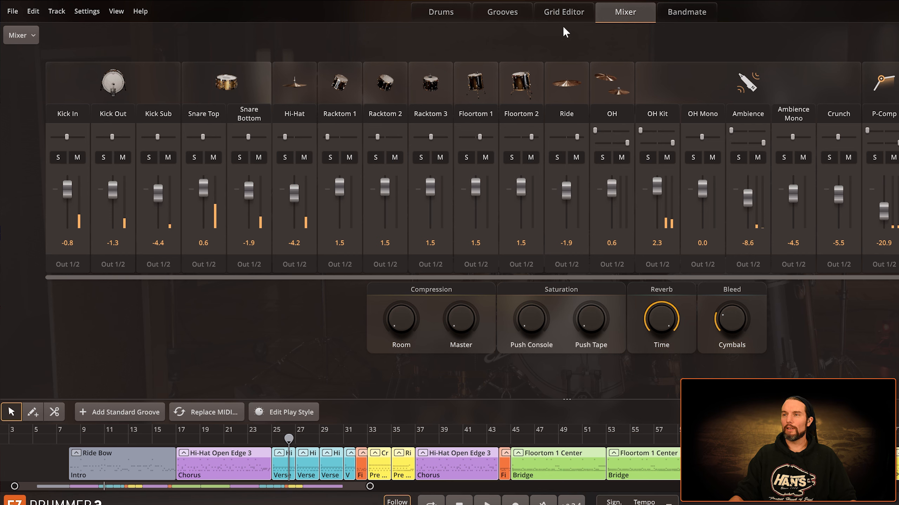
{"action": "left_click", "coordinate": [564, 13]}
{"action": "key", "text": "ctrl+z"}
{"action": "key", "text": "ctrl+z"}
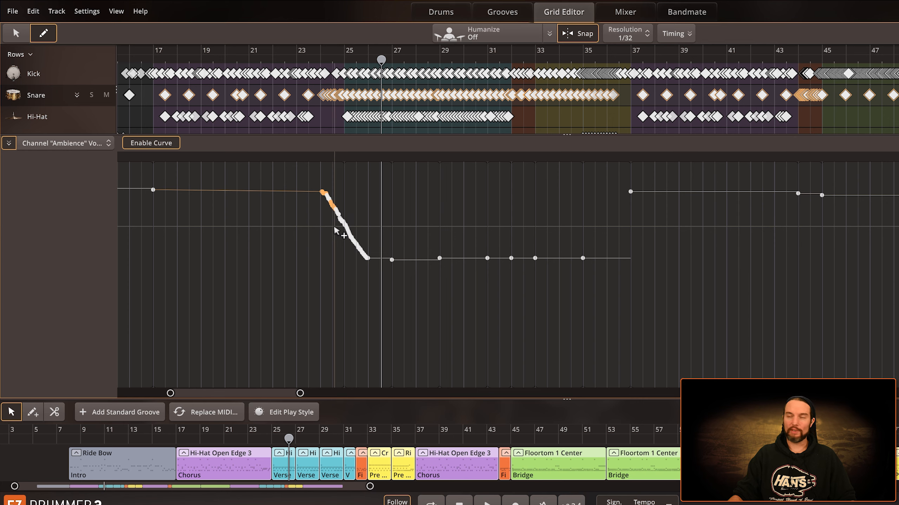
Step: Draw a shorter descending Ambience volume ramp from about bar 24.3 to 25.3
{"action": "scroll", "coordinate": [343, 192], "scroll_direction": "up", "scroll_amount": 3}
{"action": "scroll", "coordinate": [343, 193], "scroll_direction": "up", "scroll_amount": 5}
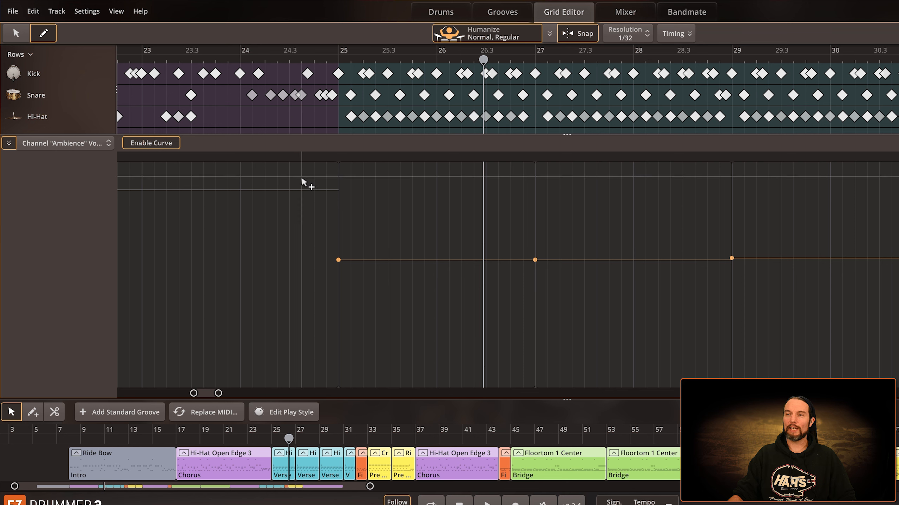
{"action": "left_click_drag", "start_coordinate": [289, 193], "coordinate": [384, 262]}
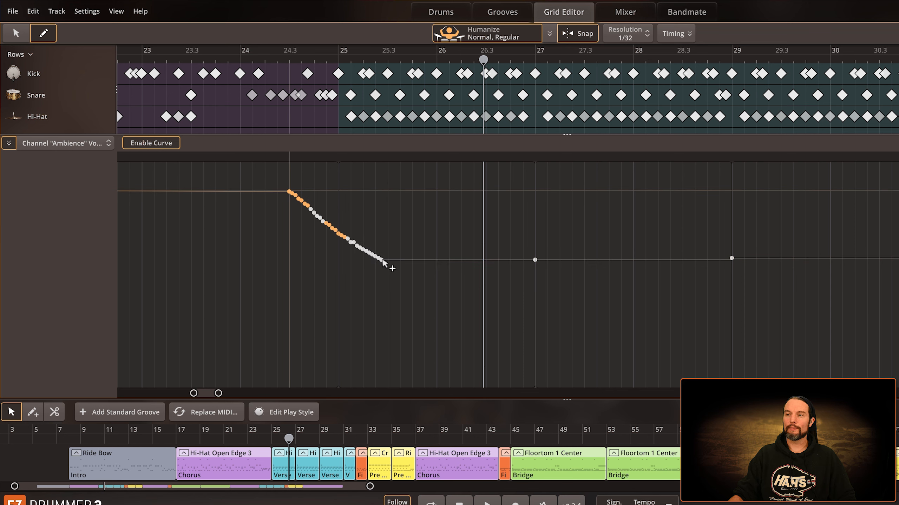
Step: Play the transition into the verse while watching the Ambience fader in the Mixer, and undo the drawn ramp
{"action": "key", "text": "space"}
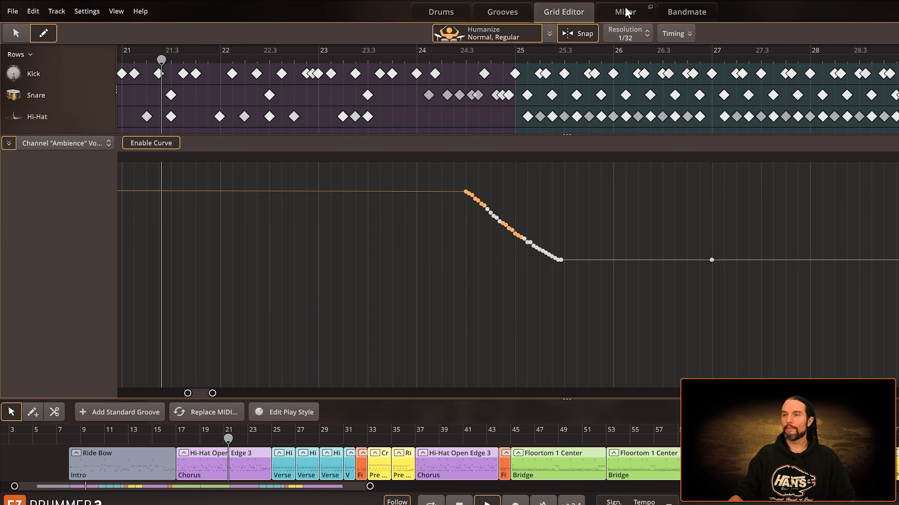
{"action": "left_click", "coordinate": [626, 13]}
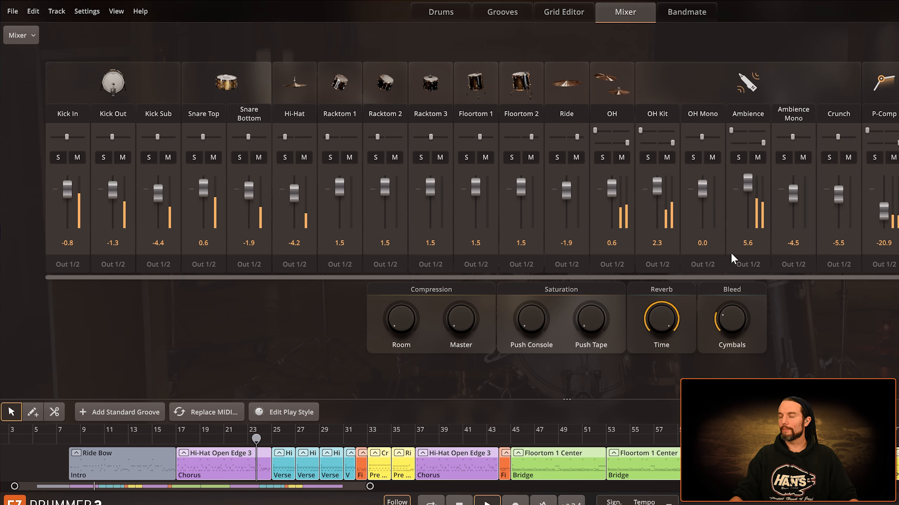
{"action": "scroll", "coordinate": [733, 251], "scroll_direction": "down", "scroll_amount": 10}
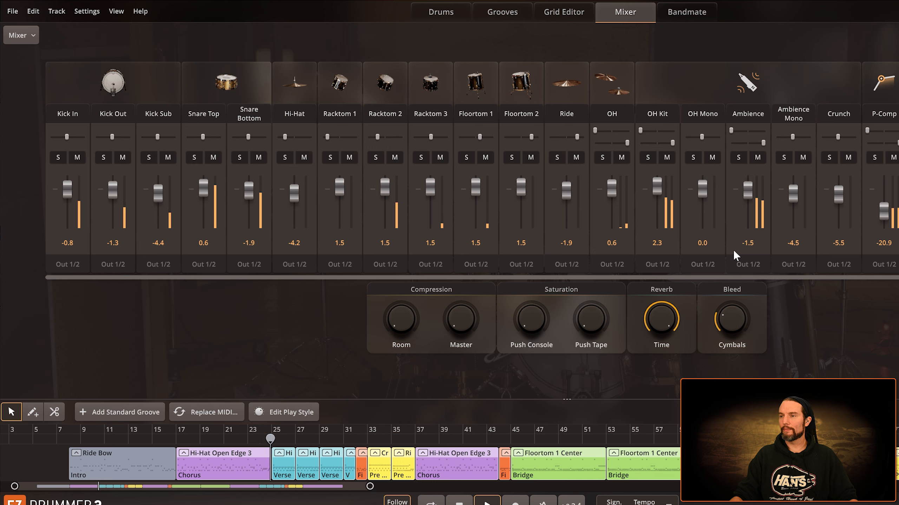
{"action": "scroll", "coordinate": [733, 248], "scroll_direction": "down", "scroll_amount": 4}
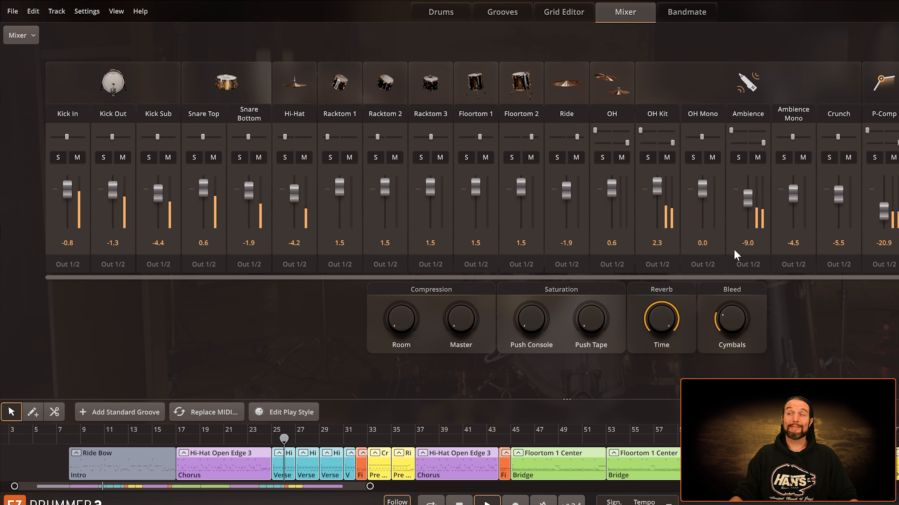
{"action": "left_click", "coordinate": [562, 13]}
{"action": "key", "text": "ctrl+z"}
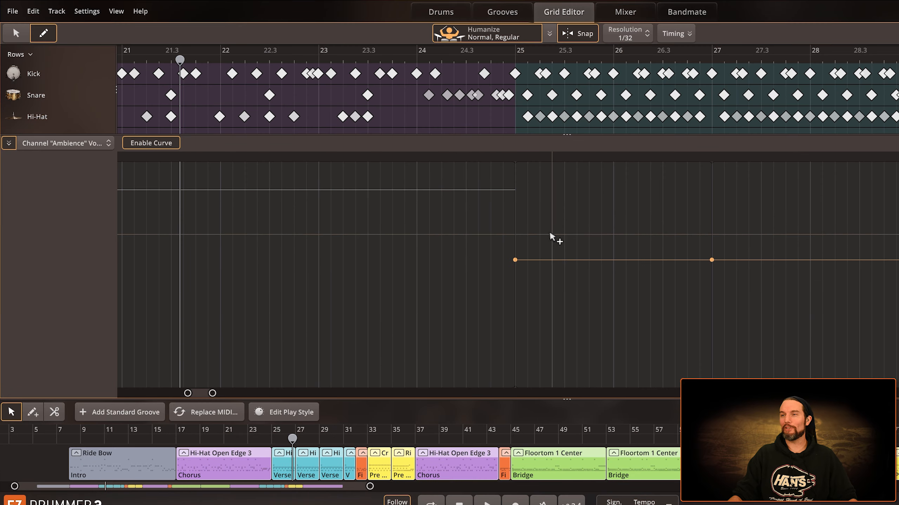
Step: Draw a steep descending Ambience volume ramp across the start of bar 25 and a steep rising ramp across the start of bar 37
{"action": "mouse_move", "coordinate": [494, 191]}
{"action": "left_mouse_down"}
{"action": "mouse_move", "coordinate": [517, 252]}
{"action": "mouse_move", "coordinate": [531, 262]}
{"action": "left_mouse_up"}
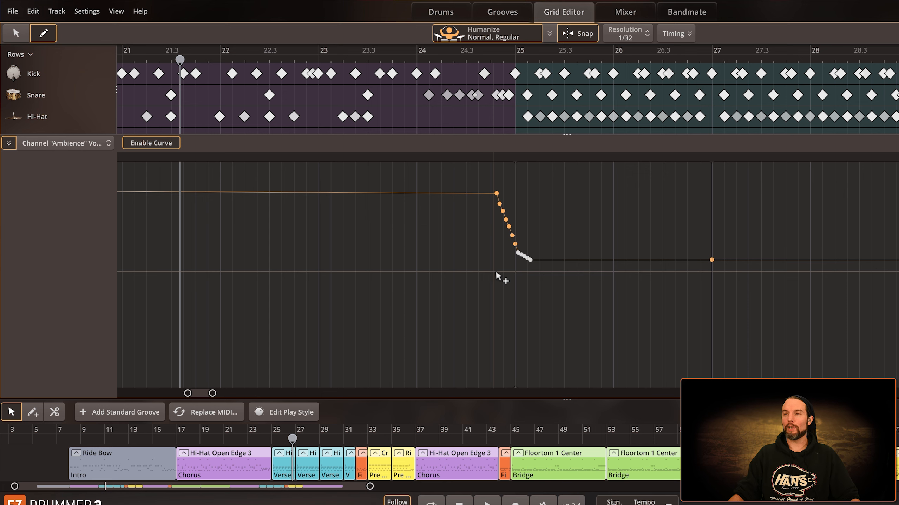
{"action": "scroll", "coordinate": [527, 261], "scroll_direction": "down", "scroll_amount": 3}
{"action": "scroll", "coordinate": [527, 261], "scroll_direction": "down", "scroll_amount": 3}
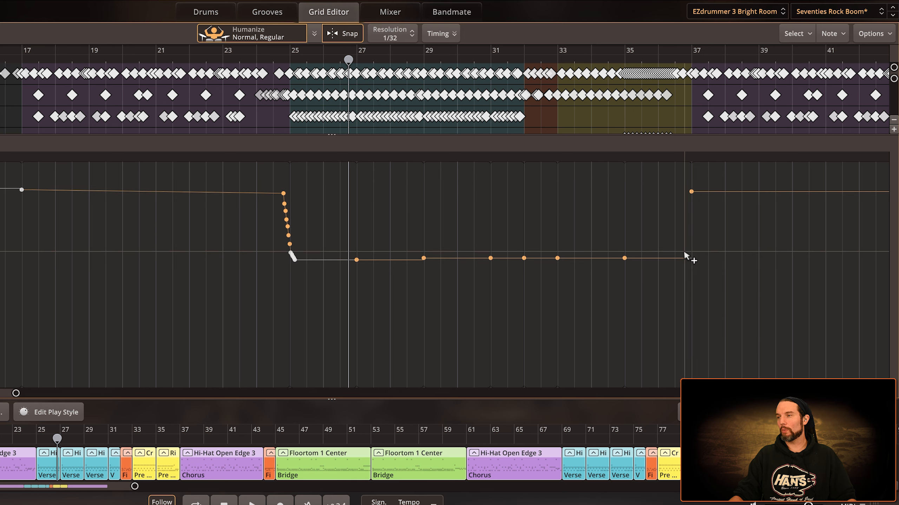
{"action": "left_click_drag", "start_coordinate": [685, 260], "coordinate": [702, 193]}
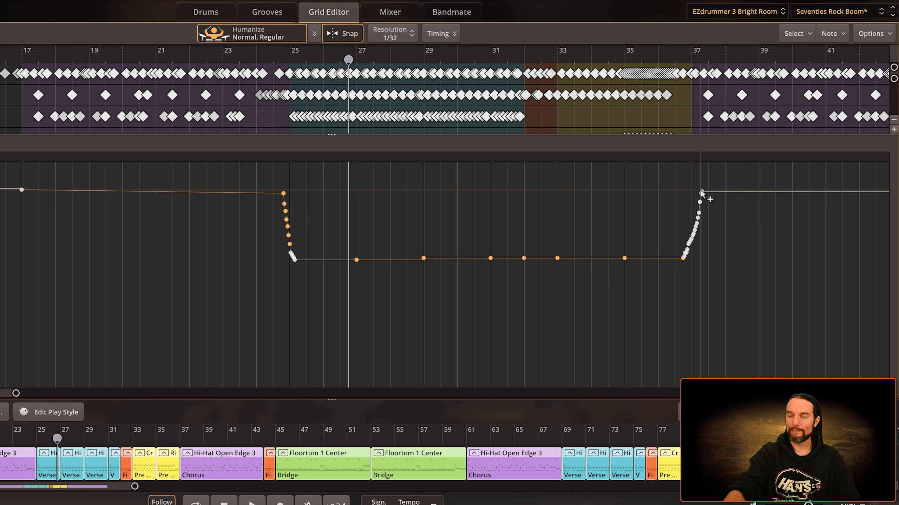
{"action": "key", "text": "space"}
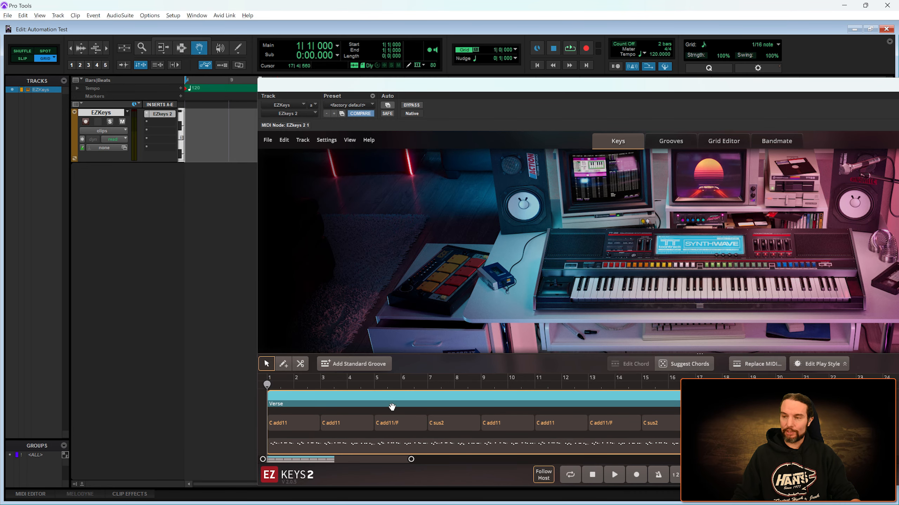
Step: In Pro Tools, move the Verse block from the EZkeys 2 timeline onto the EZKeys track at bar 1 and play it from the host
{"action": "left_click_drag", "start_coordinate": [393, 405], "coordinate": [208, 143]}
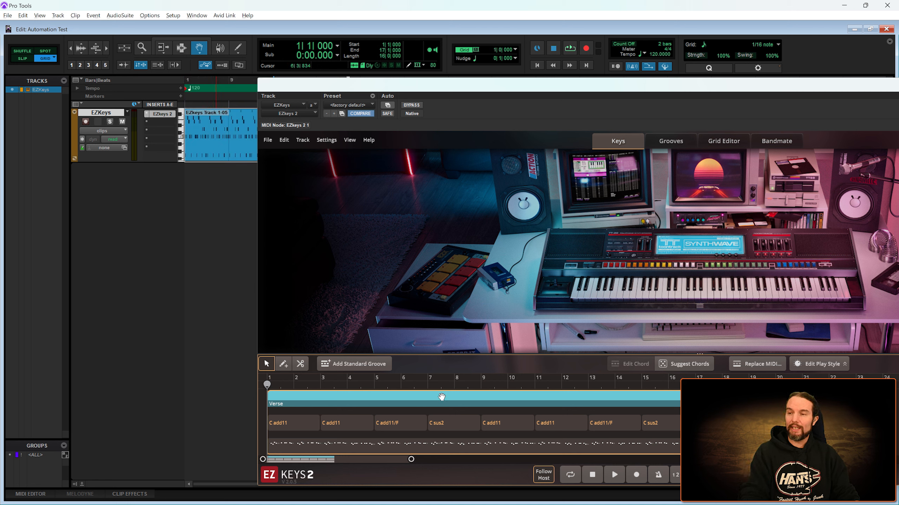
{"action": "key", "text": "Delete"}
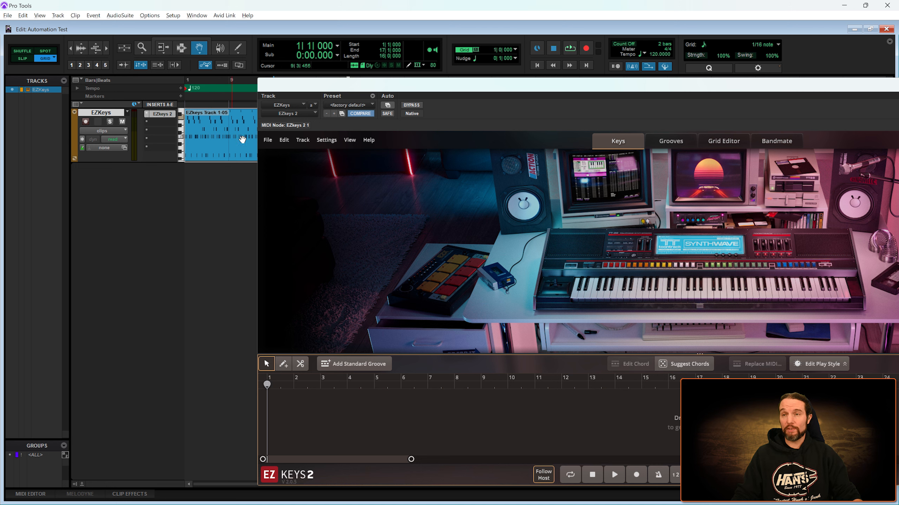
{"action": "key", "text": "space"}
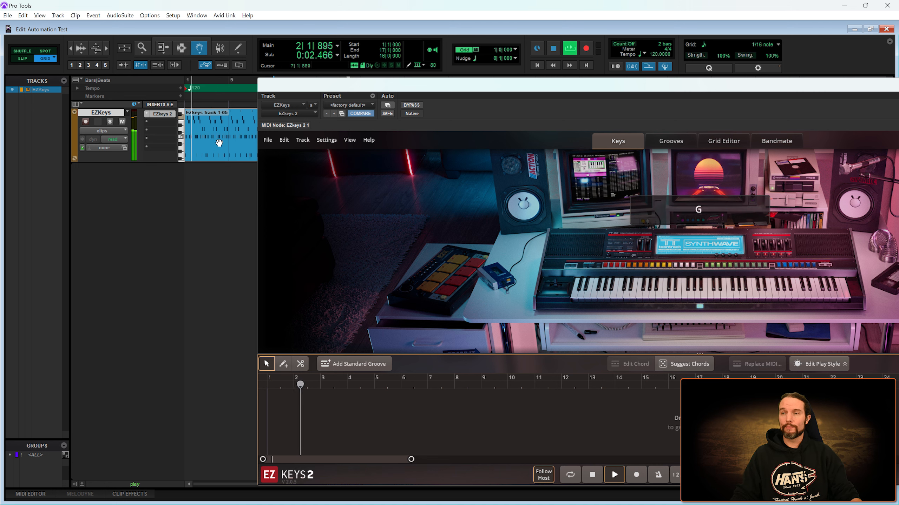
{"action": "key", "text": "space"}
Step: Bring the whole EZkeys 2 window into view, show the Effects controls, and bind the Filter knob to CC20
{"action": "left_click_drag", "start_coordinate": [369, 86], "coordinate": [123, 101]}
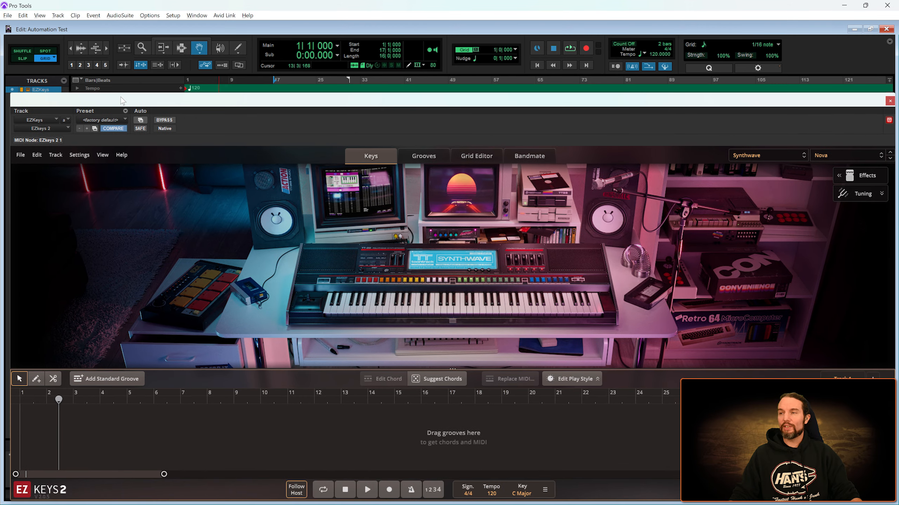
{"action": "left_click", "coordinate": [859, 174]}
{"action": "right_click", "coordinate": [694, 56]}
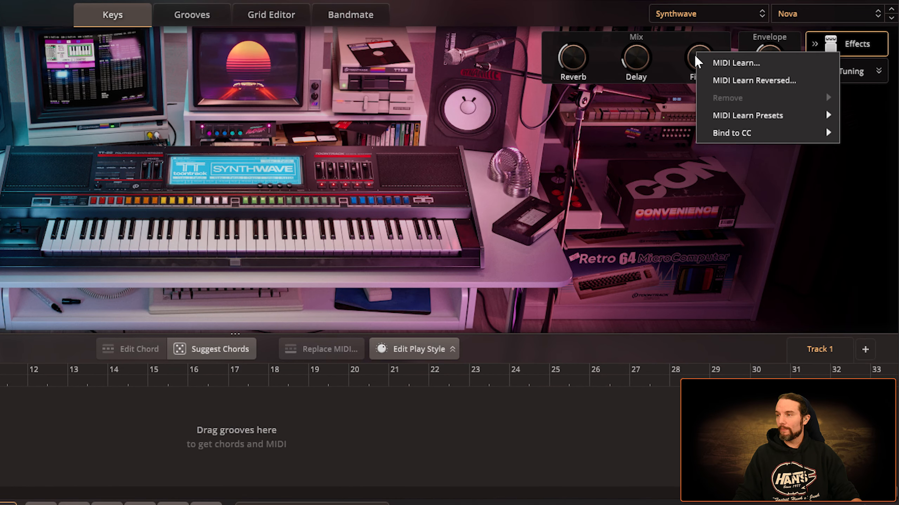
{"action": "mouse_move", "coordinate": [732, 131]}
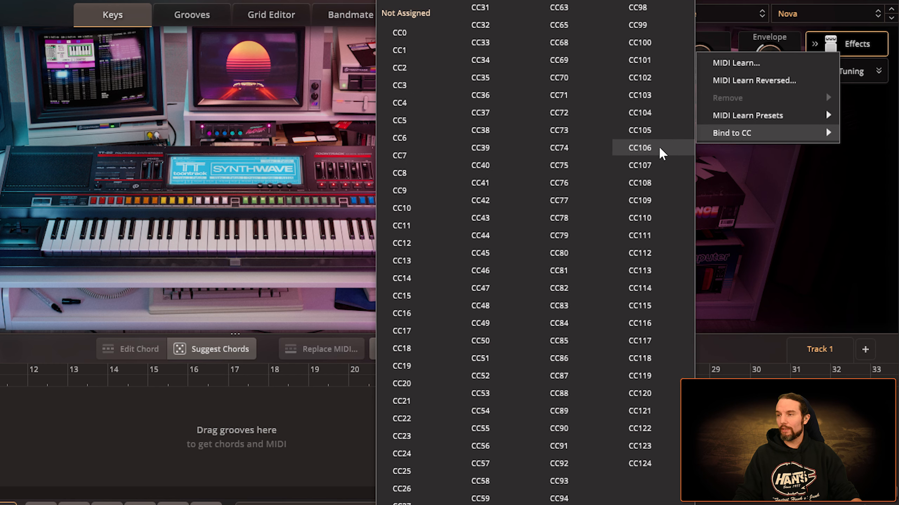
{"action": "left_click", "coordinate": [430, 383]}
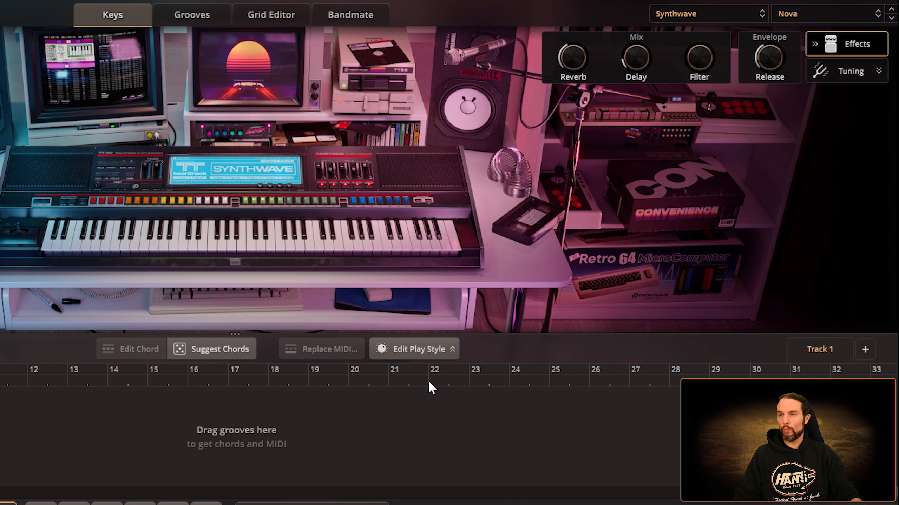
Step: In the Grid Editor, show the assigned CC lane 3. Filter (CC20) and draw a wavy curve across bars 1 and 2
{"action": "left_click", "coordinate": [269, 14]}
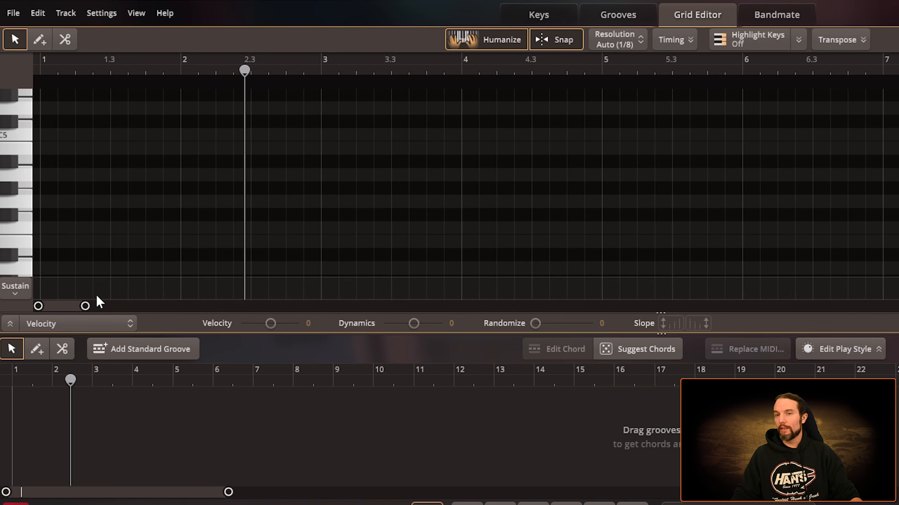
{"action": "left_click", "coordinate": [10, 325]}
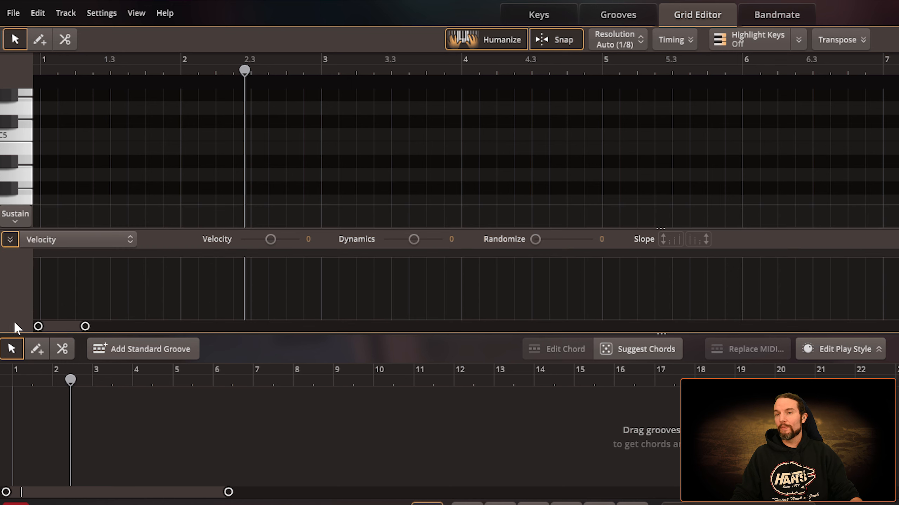
{"action": "left_click", "coordinate": [112, 241]}
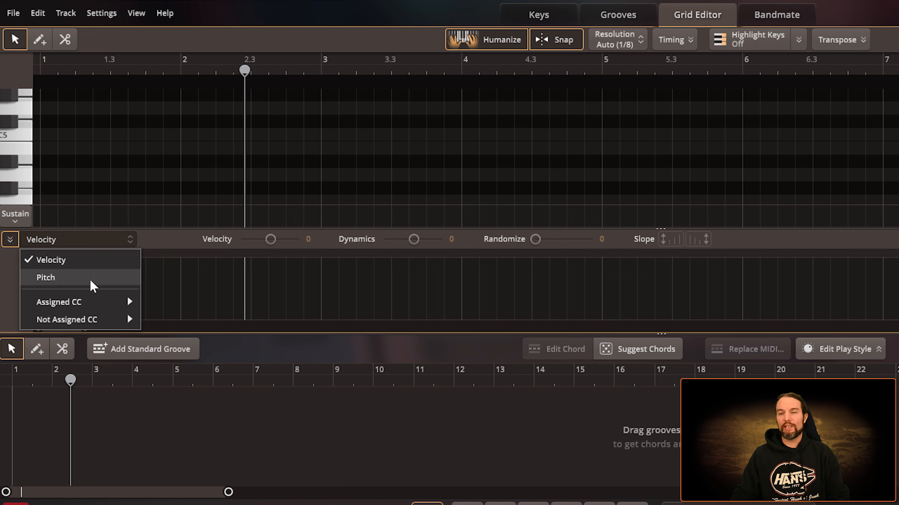
{"action": "mouse_move", "coordinate": [80, 301]}
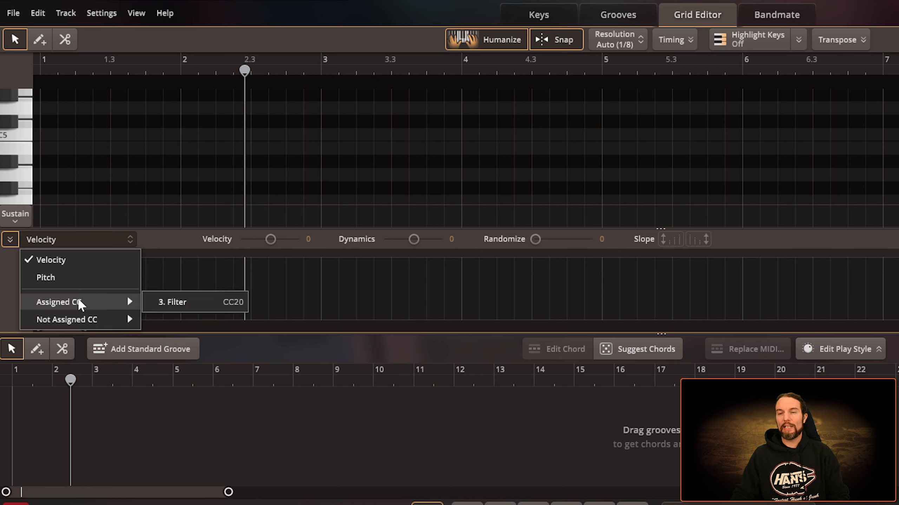
{"action": "left_click", "coordinate": [176, 302]}
{"action": "left_click", "coordinate": [40, 39]}
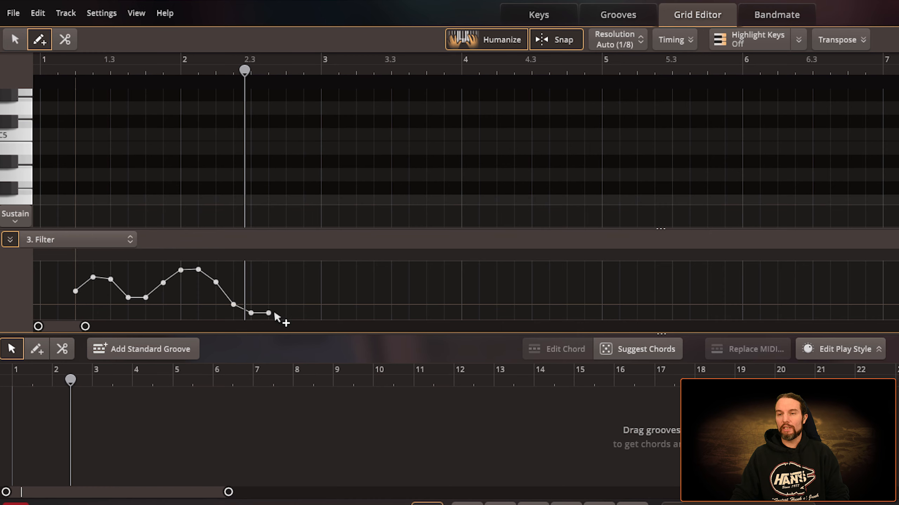
Step: Return to the Keys view and delete the automation block at bar 1 of the EZkeys 2 timeline
{"action": "left_click", "coordinate": [529, 19]}
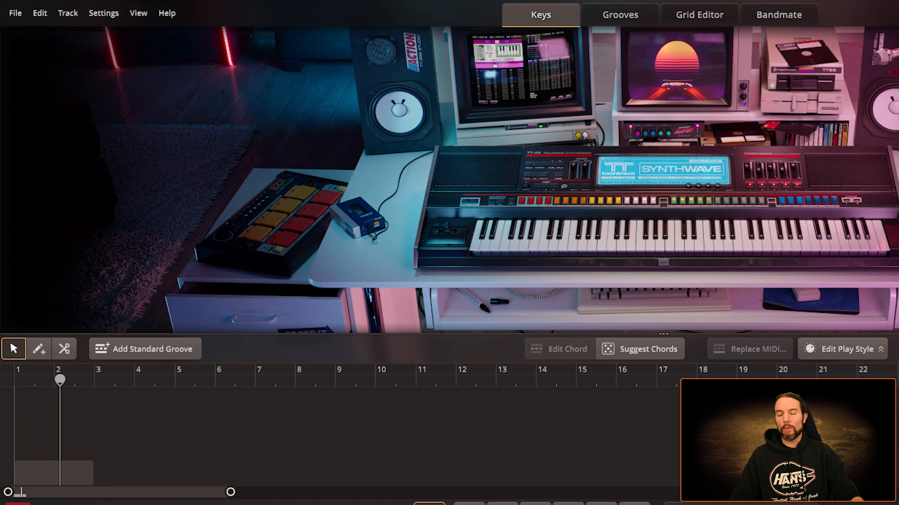
{"action": "left_click", "coordinate": [59, 469]}
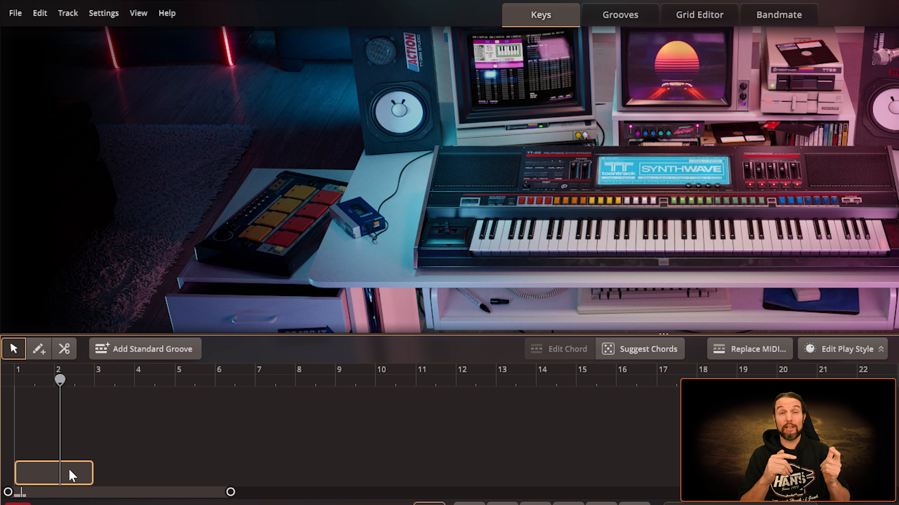
{"action": "key", "text": "Delete"}
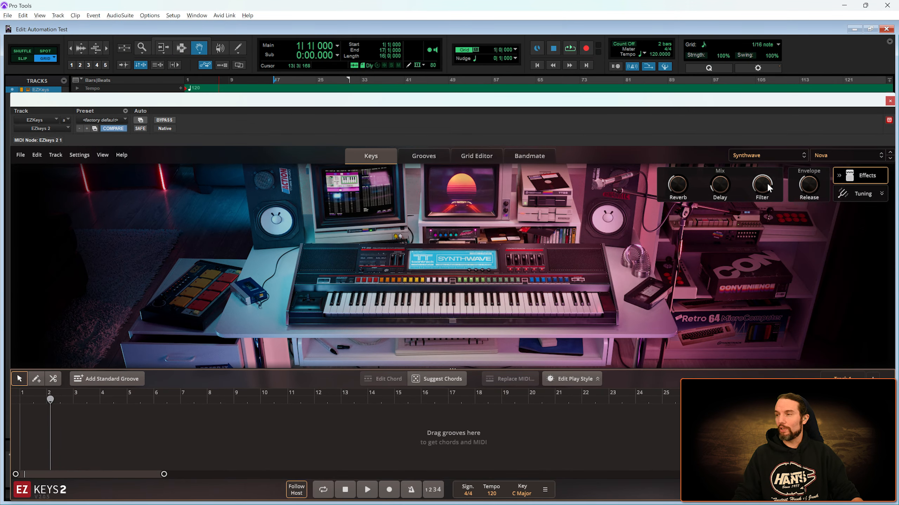
Step: Turn down the Filter knob in EZkeys 2 and briefly play the track from the host
{"action": "left_click_drag", "start_coordinate": [767, 183], "coordinate": [754, 295]}
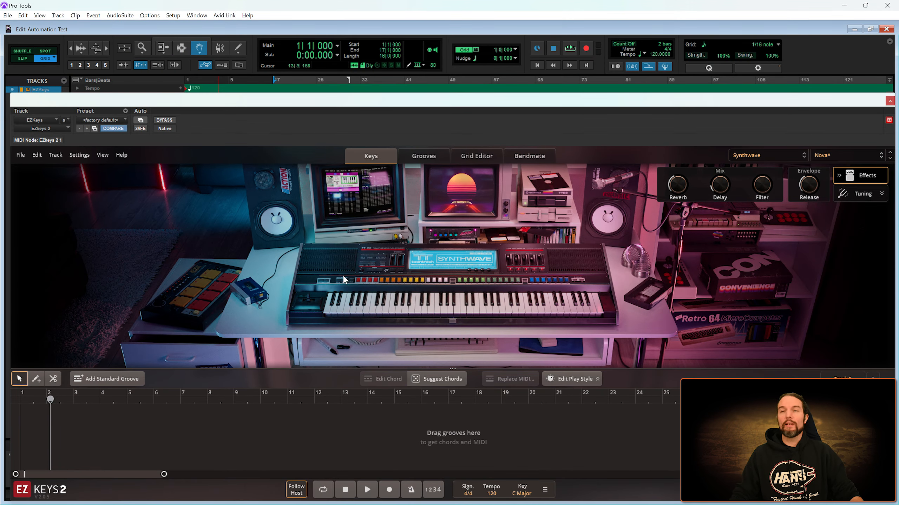
{"action": "key", "text": "space"}
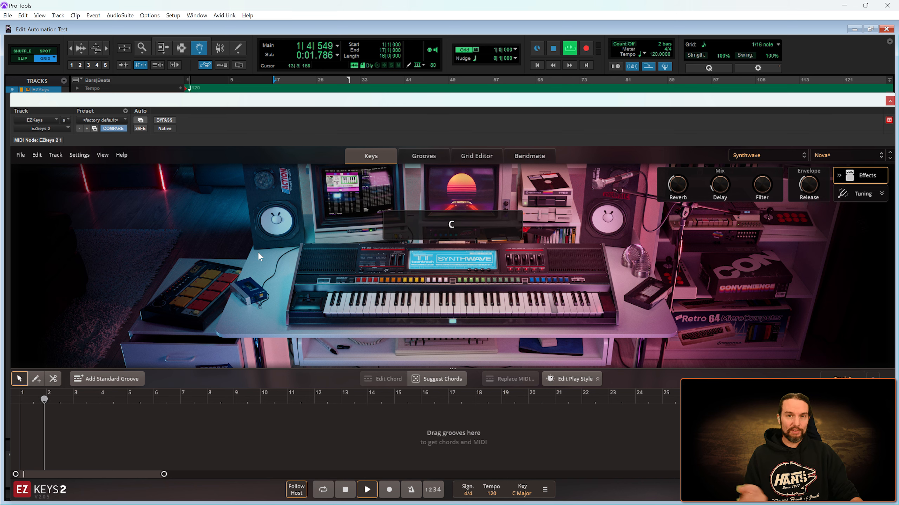
{"action": "key", "text": "space"}
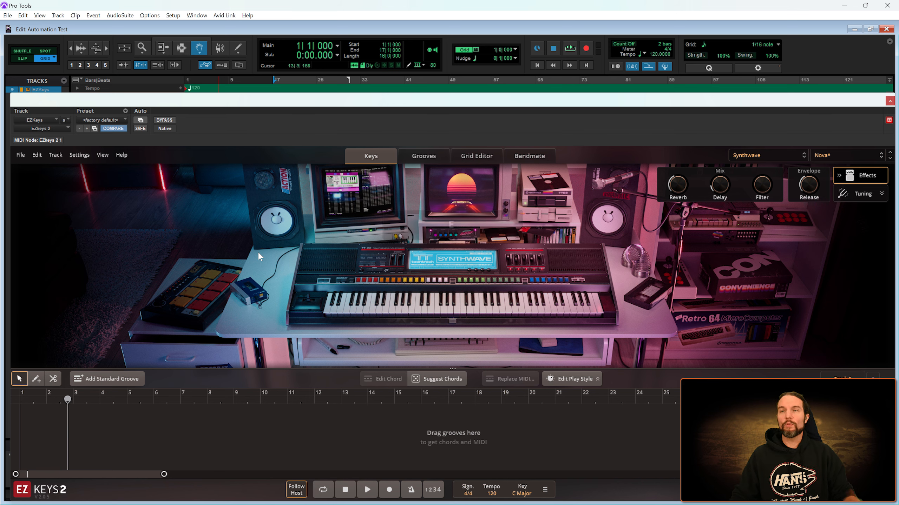
Step: Uncover the EZKeys track in Pro Tools and add controller undefined (20) to its automated MIDI controllers
{"action": "left_click_drag", "start_coordinate": [198, 95], "coordinate": [450, 98]}
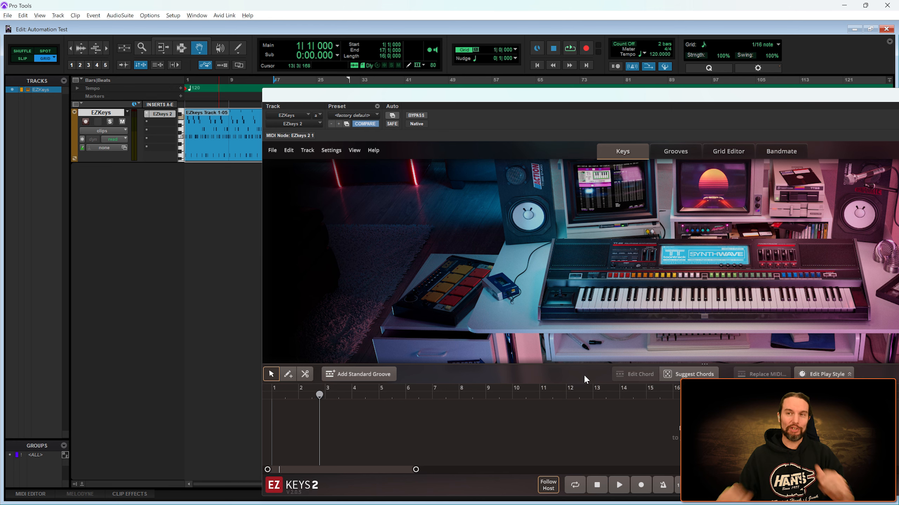
{"action": "left_click", "coordinate": [117, 130]}
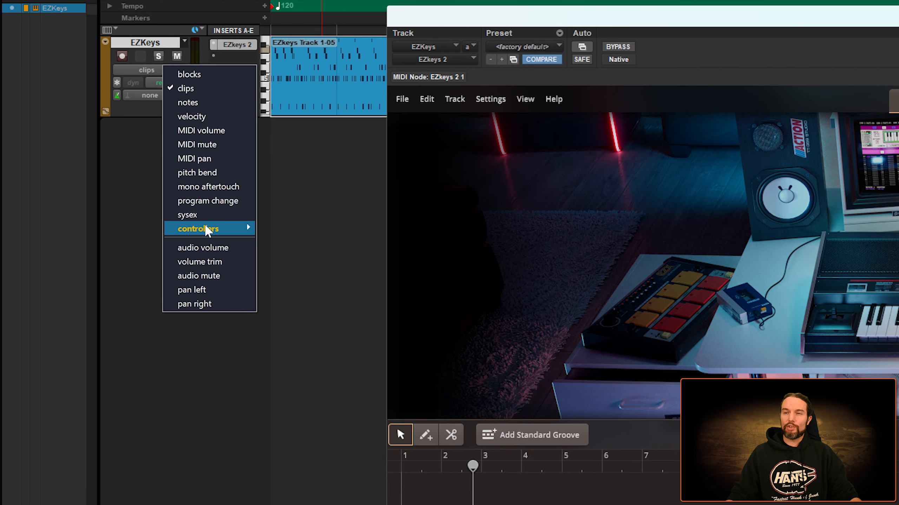
{"action": "mouse_move", "coordinate": [206, 226]}
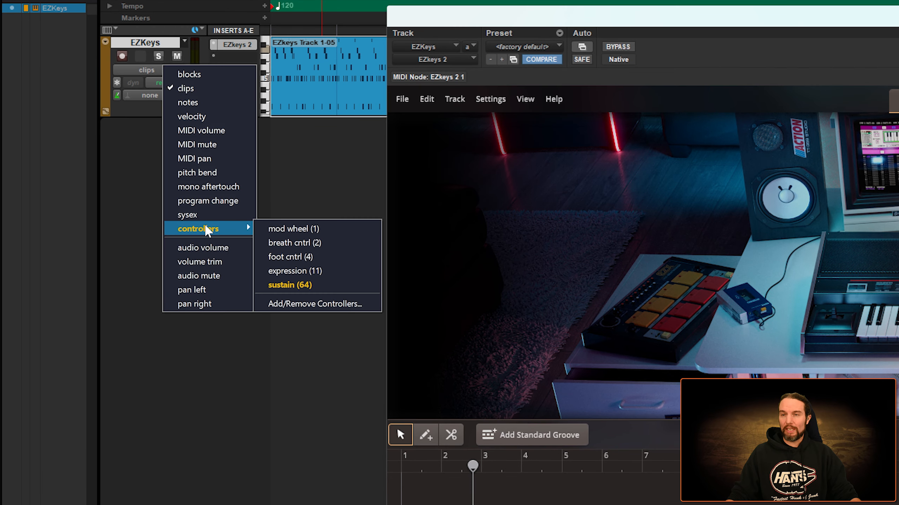
{"action": "left_click", "coordinate": [305, 304]}
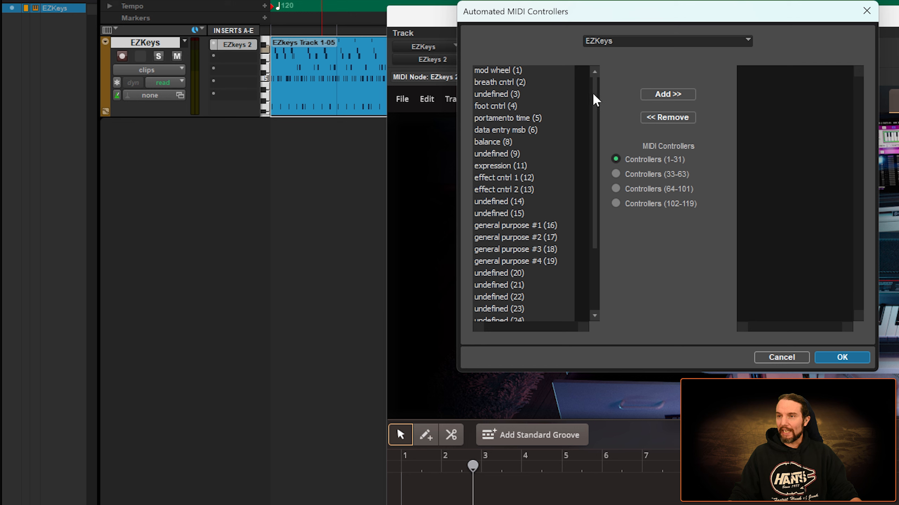
{"action": "left_click", "coordinate": [511, 278]}
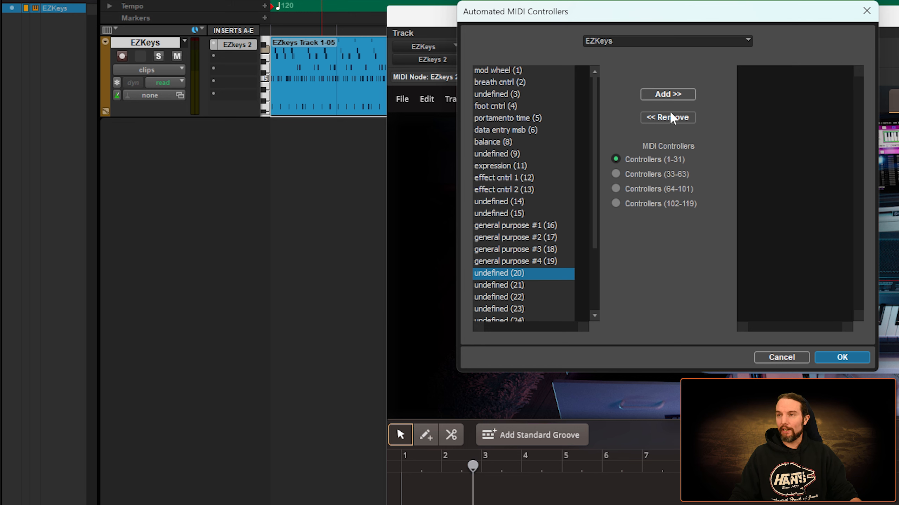
{"action": "left_click", "coordinate": [674, 99]}
{"action": "left_click", "coordinate": [859, 354]}
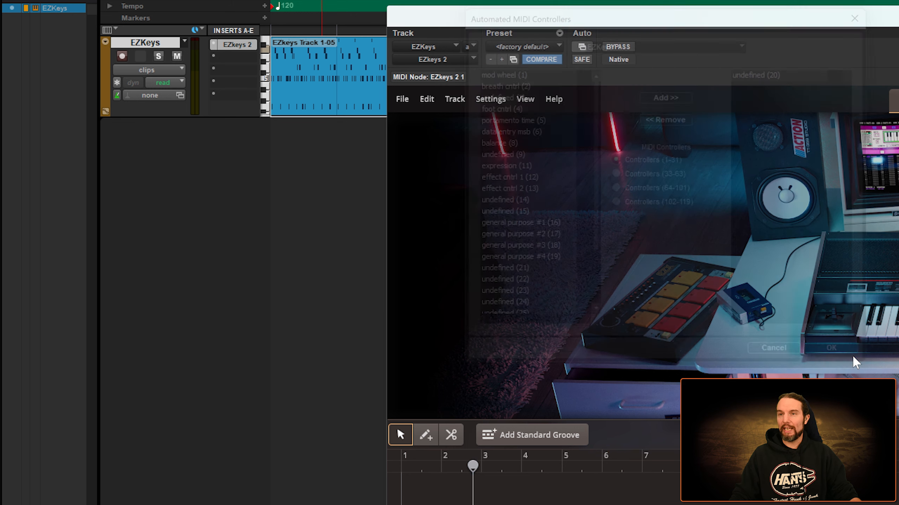
Step: Show the undefined (20) lane on the EZKeys track and draw a freehand two-peaked curve from bar 1 to about bar 10
{"action": "left_click", "coordinate": [156, 72]}
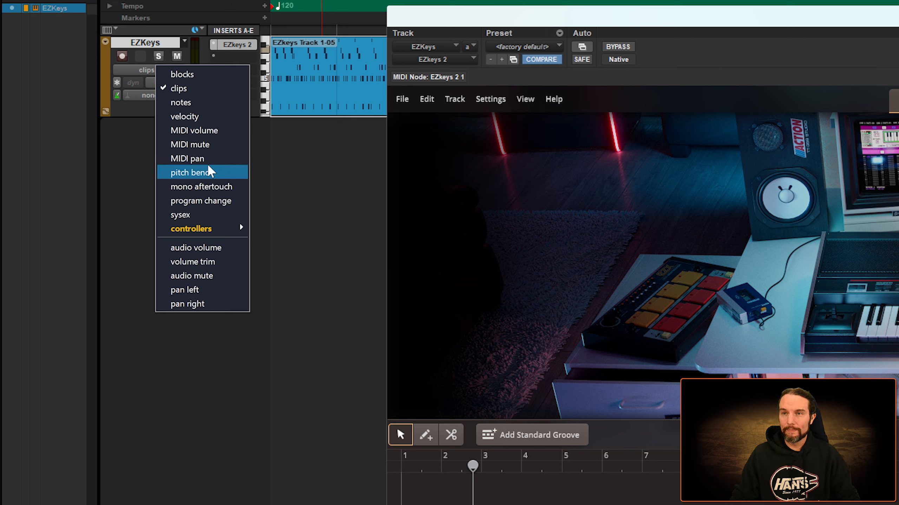
{"action": "mouse_move", "coordinate": [201, 229]}
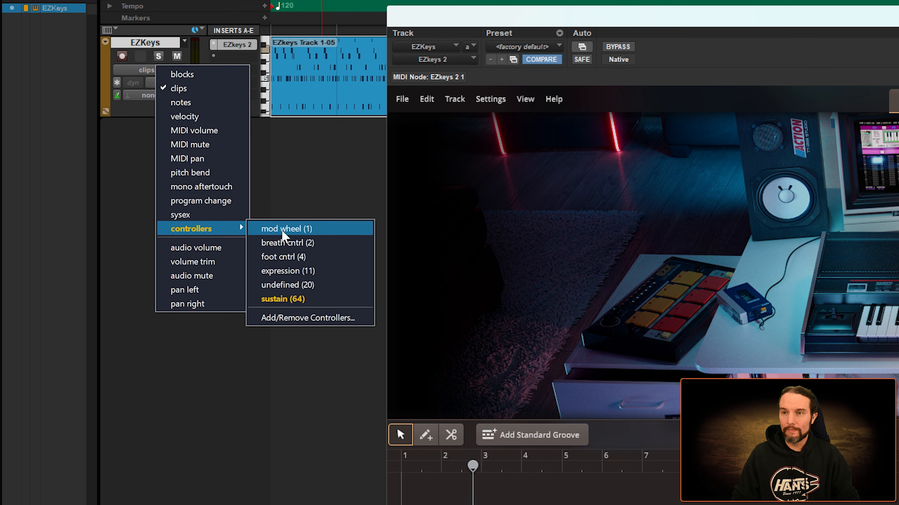
{"action": "left_click", "coordinate": [286, 285]}
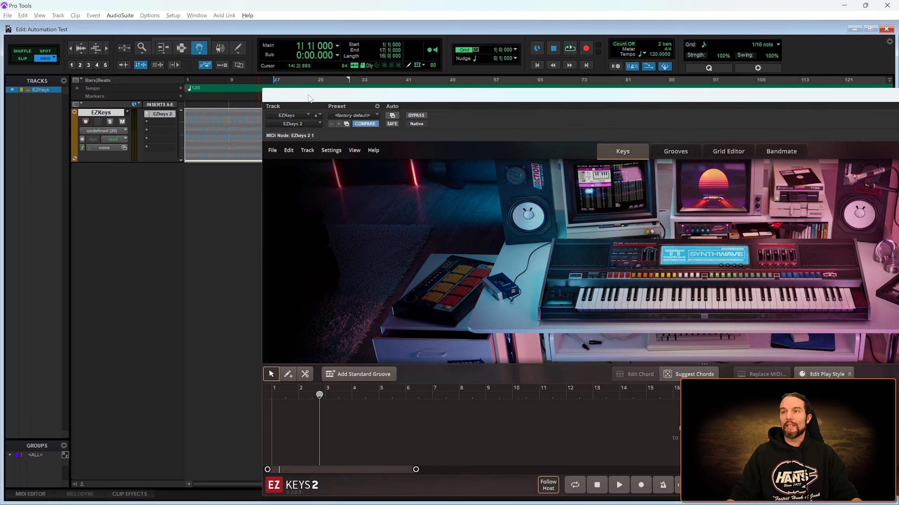
{"action": "left_click_drag", "start_coordinate": [310, 98], "coordinate": [230, 185]}
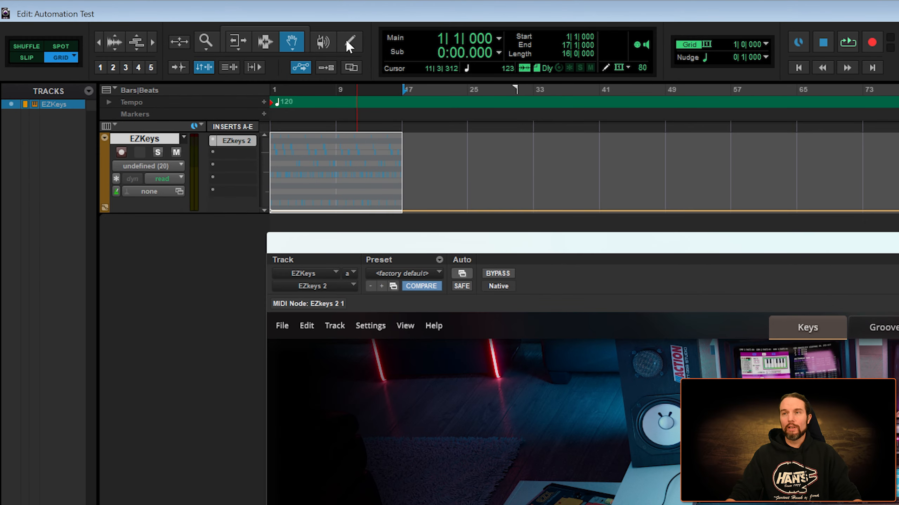
{"action": "left_click", "coordinate": [238, 48]}
{"action": "mouse_move", "coordinate": [275, 204]}
{"action": "left_mouse_down"}
{"action": "mouse_move", "coordinate": [284, 138]}
{"action": "mouse_move", "coordinate": [294, 170]}
{"action": "mouse_move", "coordinate": [327, 181]}
{"action": "mouse_move", "coordinate": [347, 205]}
{"action": "left_mouse_up"}
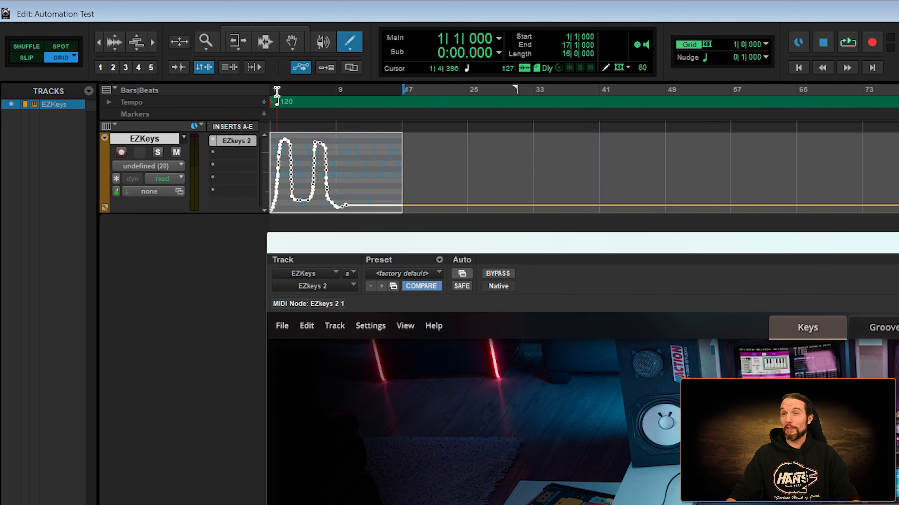
Step: Play the track from bar 2 while watching the Filter knob in EZkeys 2
{"action": "left_click", "coordinate": [278, 90]}
{"action": "left_click_drag", "start_coordinate": [645, 187], "coordinate": [462, 128]}
{"action": "key", "text": "space"}
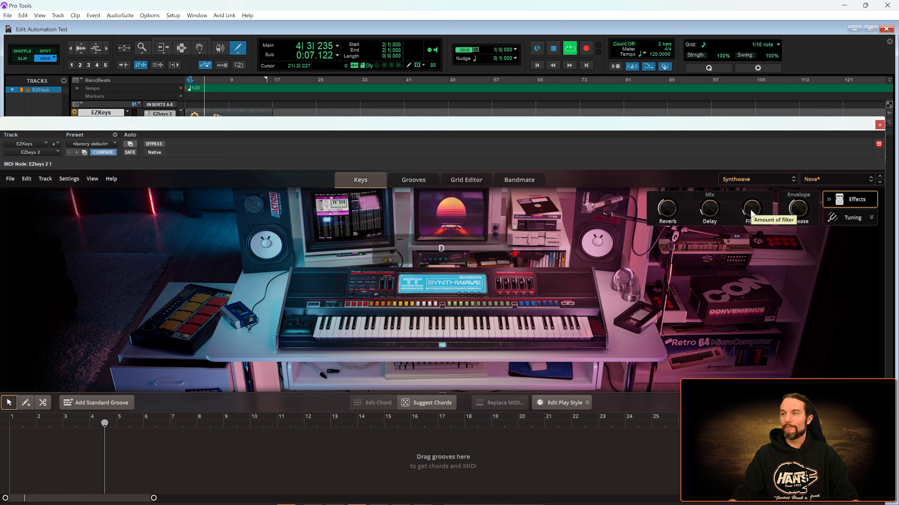
{"action": "key", "text": "space"}
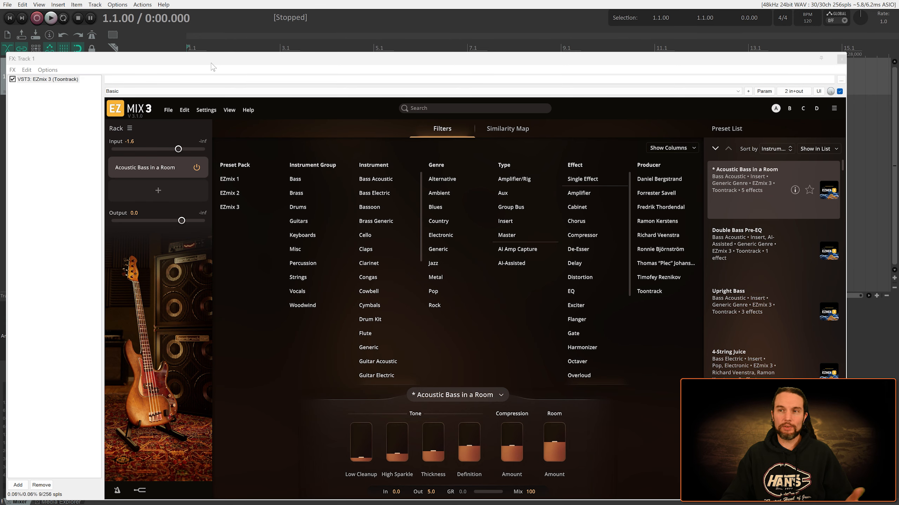
Step: In REAPER, raise EZmix 3's rack input to 0.7 and toggle the Acoustic Bass in a Room slot off and back on
{"action": "left_click_drag", "start_coordinate": [180, 153], "coordinate": [184, 153]}
{"action": "left_click", "coordinate": [197, 168]}
{"action": "left_click", "coordinate": [196, 169]}
Step: Add EZmix 3's Slot 1: Tone - Low Cleanup parameter to Track 1's controls and set it to -3.8 dB from there
{"action": "mouse_move", "coordinate": [363, 454]}
{"action": "left_mouse_down"}
{"action": "mouse_move", "coordinate": [362, 433]}
{"action": "mouse_move", "coordinate": [362, 448]}
{"action": "left_mouse_up"}
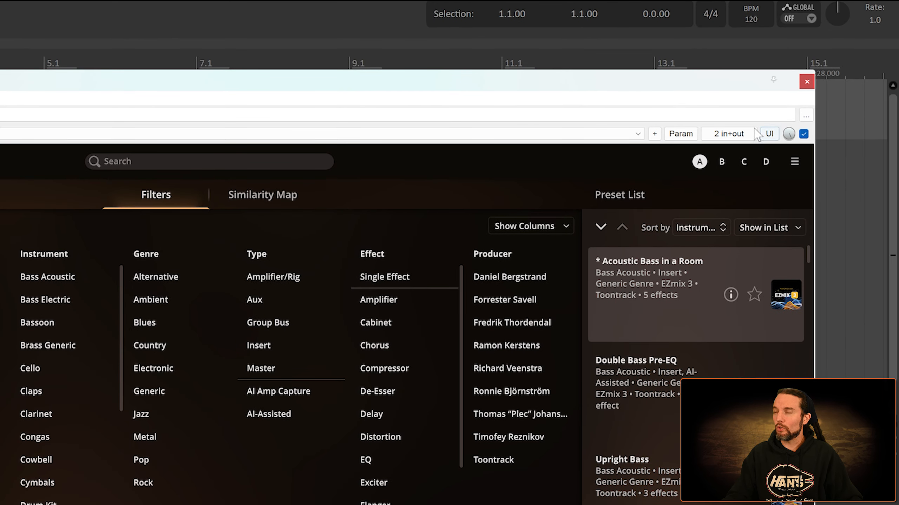
{"action": "left_click", "coordinate": [684, 134]}
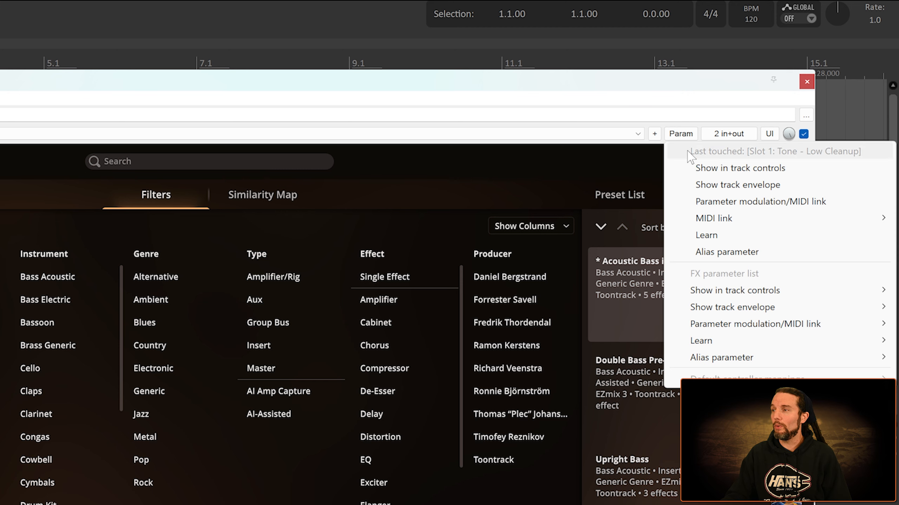
{"action": "mouse_move", "coordinate": [722, 295]}
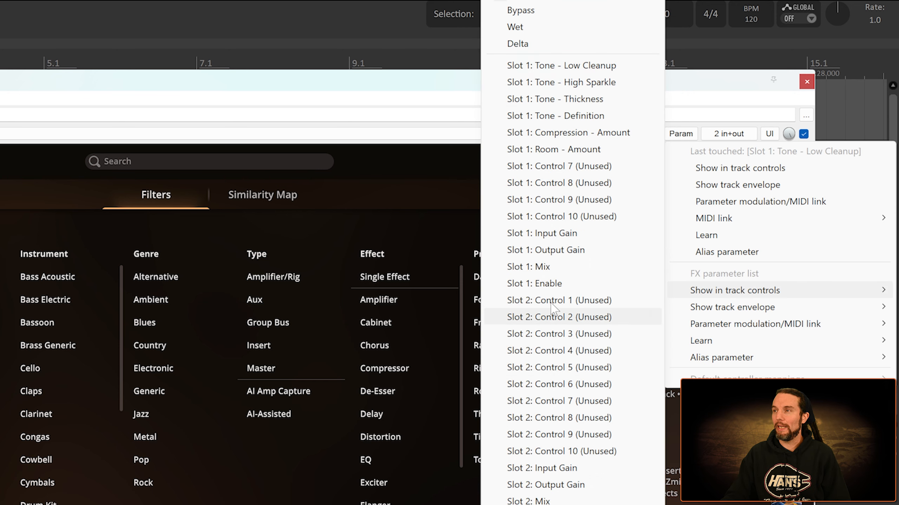
{"action": "left_click", "coordinate": [583, 66]}
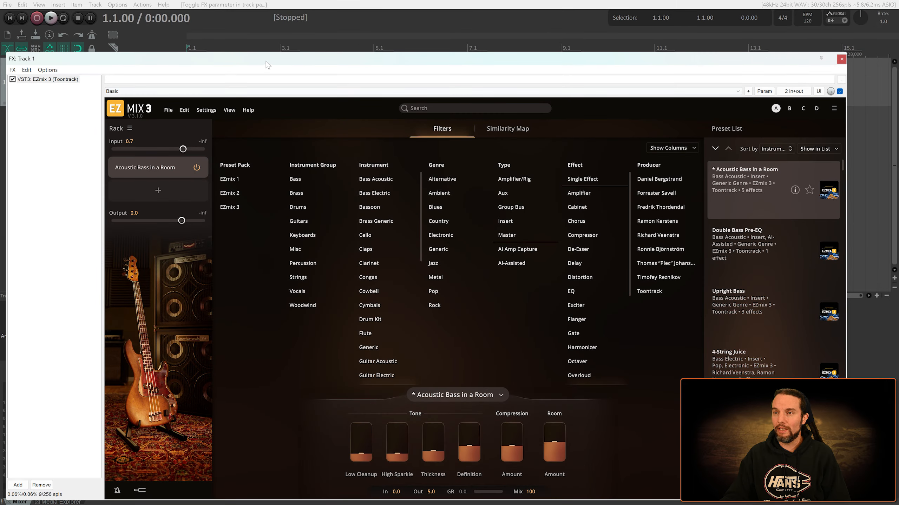
{"action": "left_click_drag", "start_coordinate": [266, 62], "coordinate": [326, 47]}
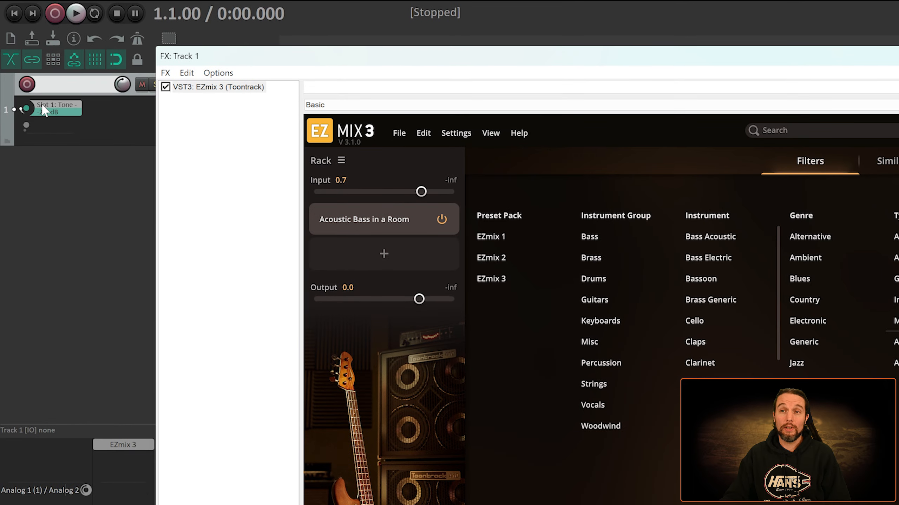
{"action": "left_click_drag", "start_coordinate": [27, 109], "coordinate": [18, 85]}
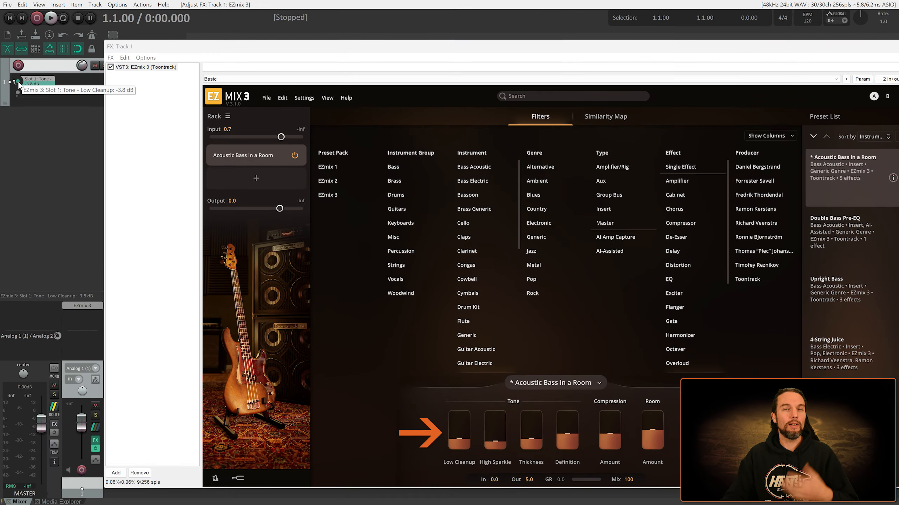
Step: Switch to Pro Tools and enable plug-in automation for EZmix 3's Slot 1 Compressor - Cymbal Control parameter
{"action": "key", "text": "alt+Tab"}
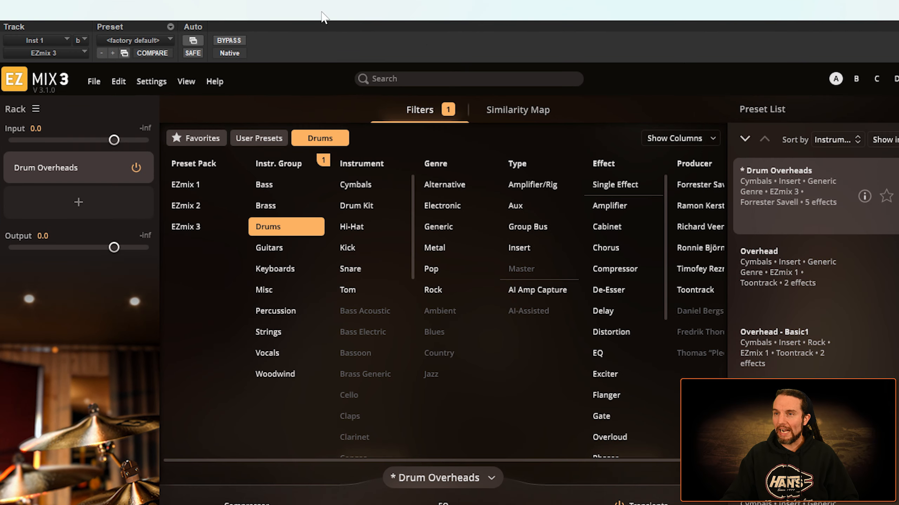
{"action": "left_click", "coordinate": [193, 41]}
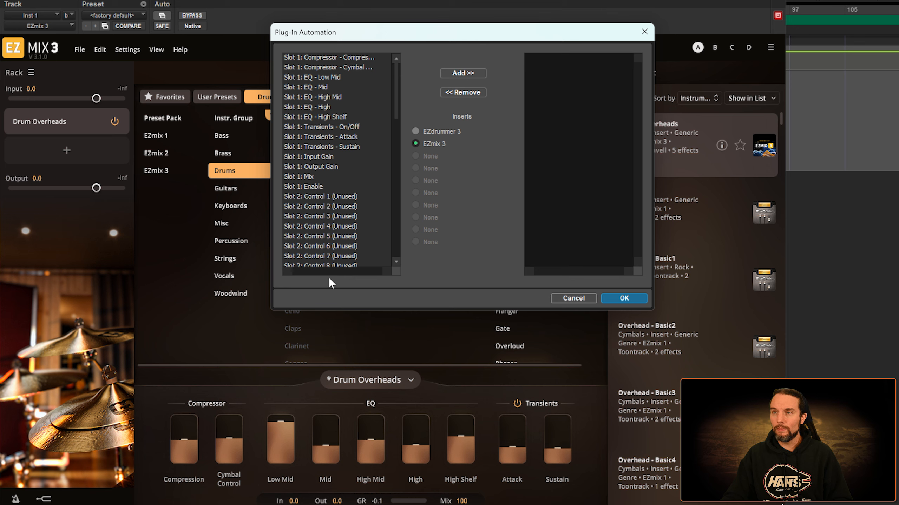
{"action": "left_click", "coordinate": [350, 68]}
{"action": "left_click", "coordinate": [460, 75]}
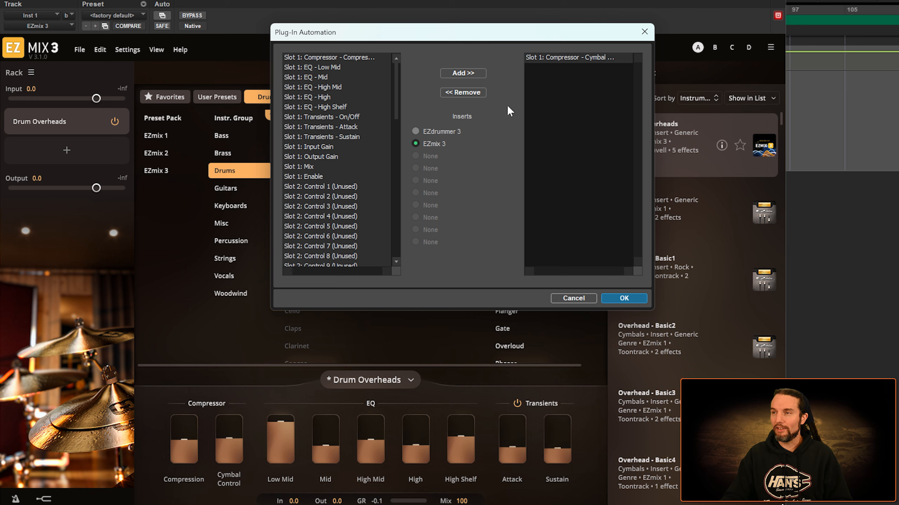
{"action": "left_click", "coordinate": [627, 298]}
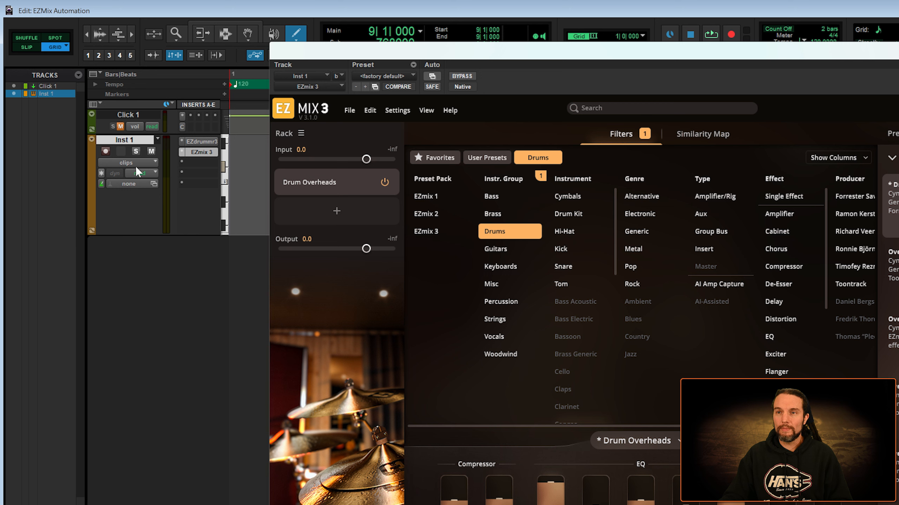
Step: Show the EZmix 3 Cymbal Control automation lane on the Inst 1 track and draw a wavy curve over its opening bars
{"action": "left_click", "coordinate": [136, 168]}
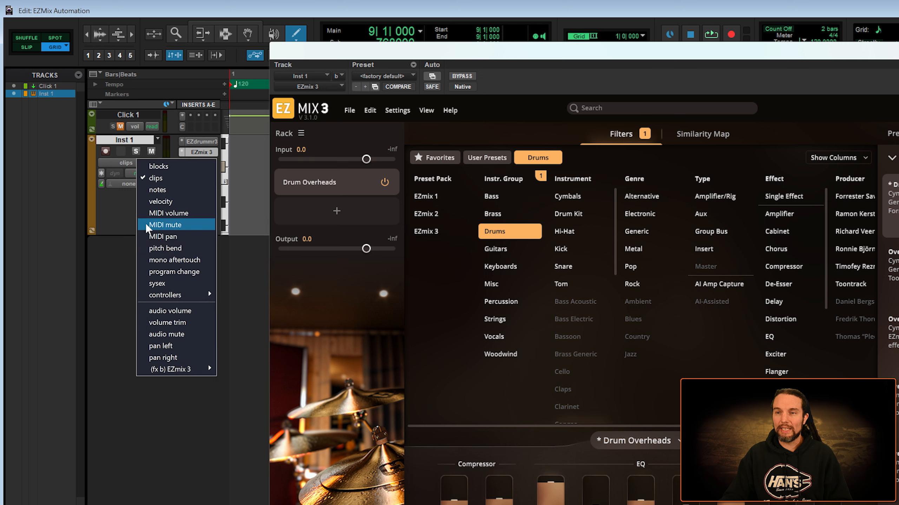
{"action": "mouse_move", "coordinate": [182, 370]}
{"action": "left_click", "coordinate": [246, 369]}
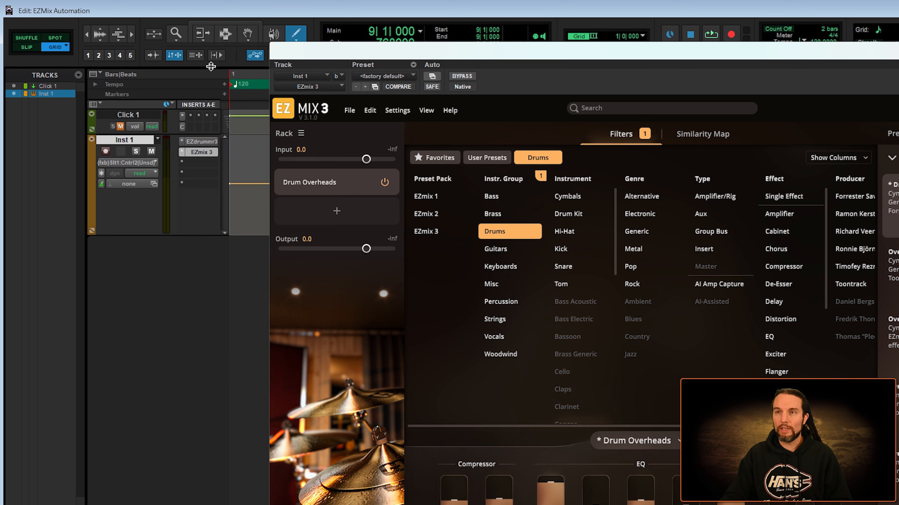
{"action": "mouse_move", "coordinate": [242, 205]}
{"action": "left_mouse_down"}
{"action": "mouse_move", "coordinate": [251, 170]}
{"action": "mouse_move", "coordinate": [267, 173]}
{"action": "left_mouse_up"}
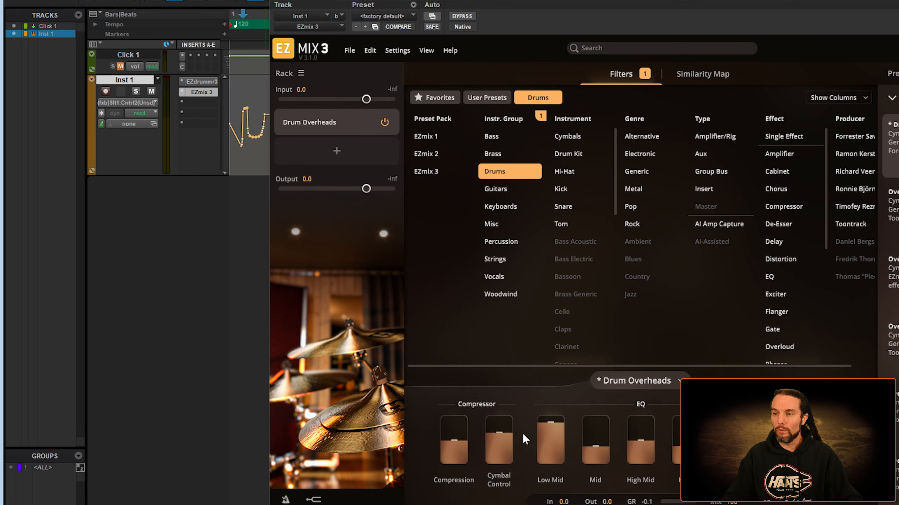